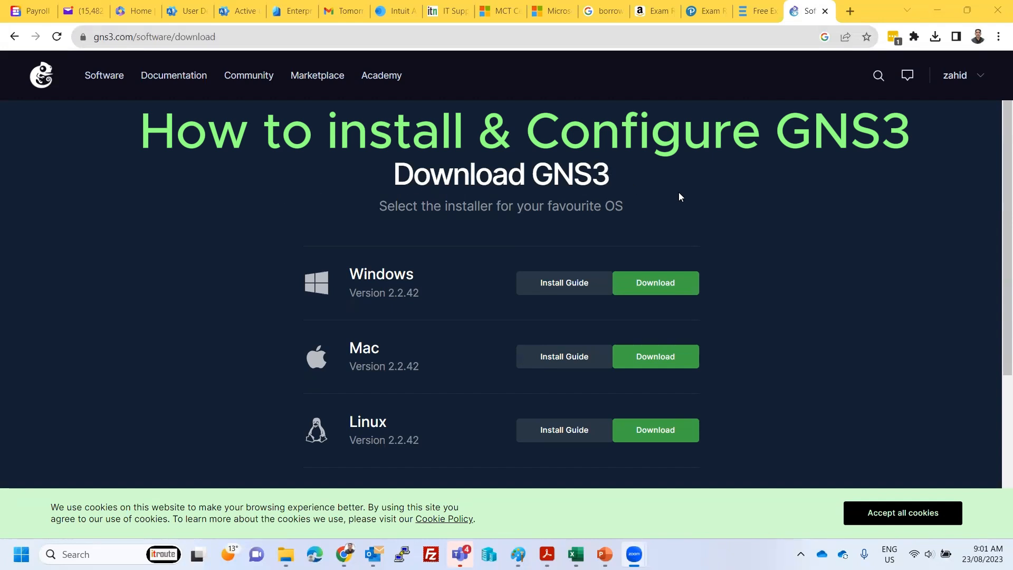
- Download the Windows GNS3 2.2.42 installer, overwriting GNS3-2.2.42-all-in-one-regular in Downloads, and dismiss the NetPath offer
{"action": "left_click", "coordinate": [669, 285]}
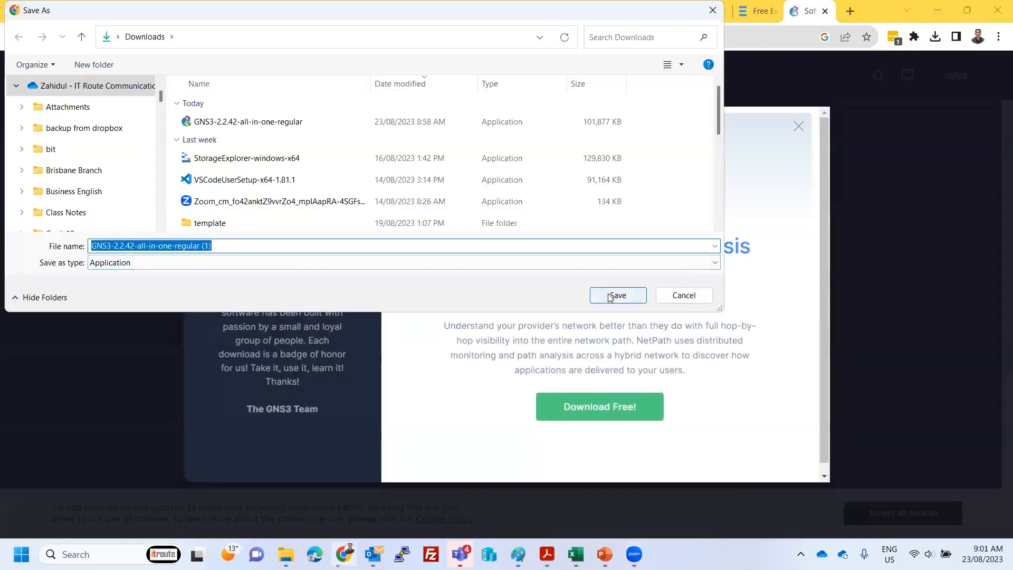
{"action": "left_click", "coordinate": [266, 127]}
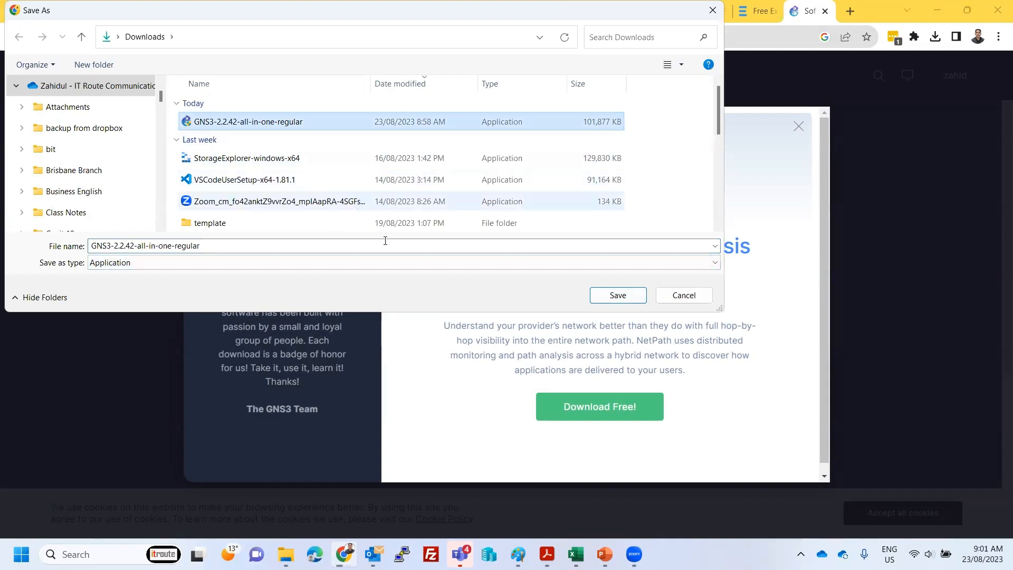
{"action": "left_click", "coordinate": [623, 295]}
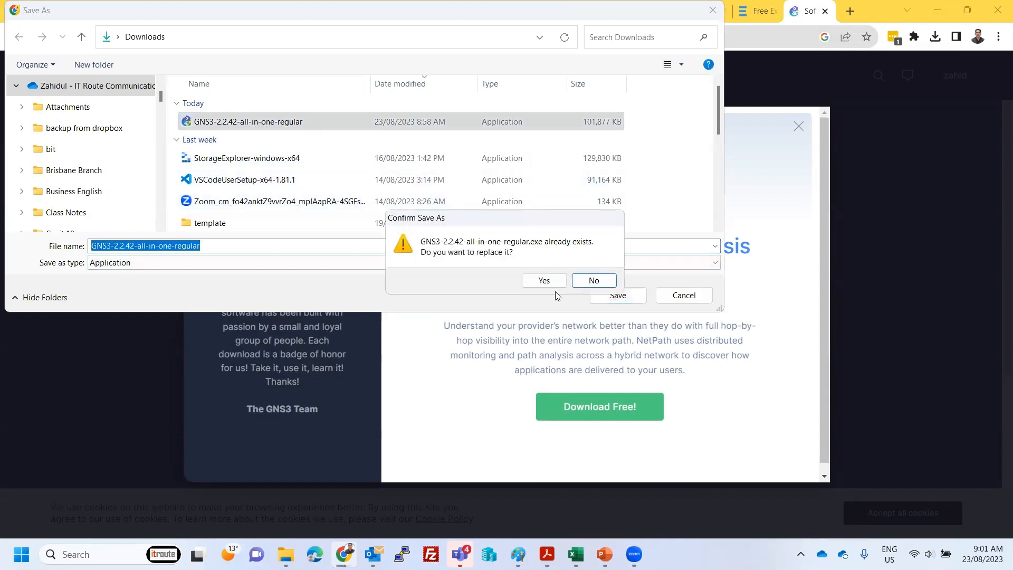
{"action": "left_click", "coordinate": [549, 279]}
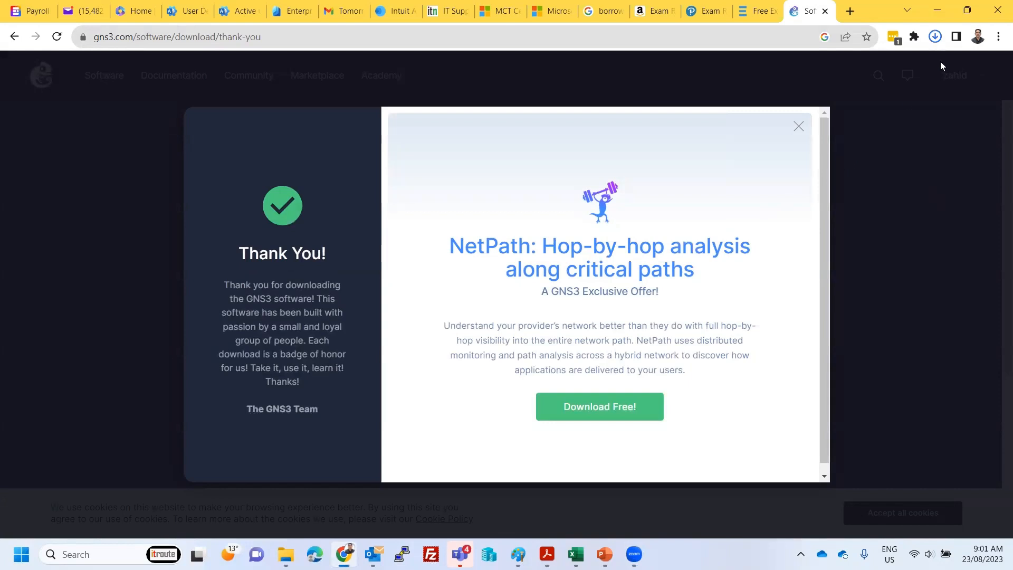
{"action": "left_click", "coordinate": [798, 127]}
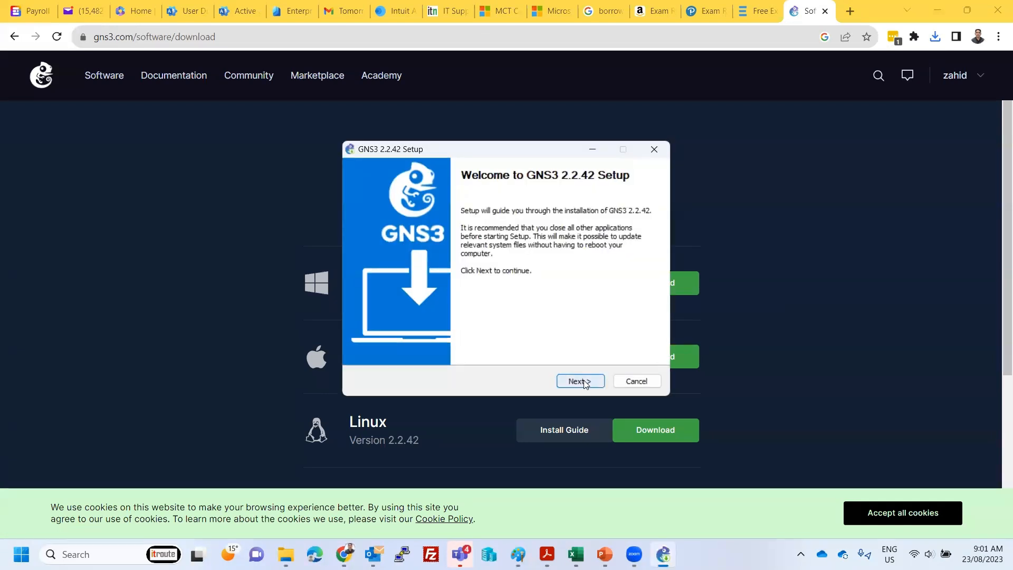
- Accept the GNS3 2.2.42 licence and start installing with the GNS3 Start Menu folder, preselected components and destination C:\Program Files\GNS3
{"action": "left_click", "coordinate": [583, 382]}
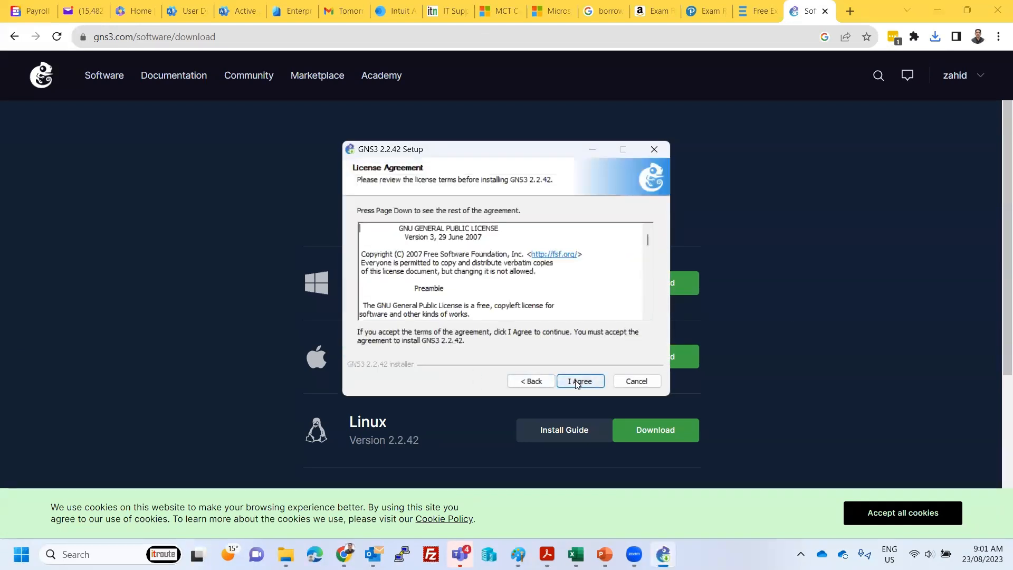
{"action": "left_click", "coordinate": [578, 383]}
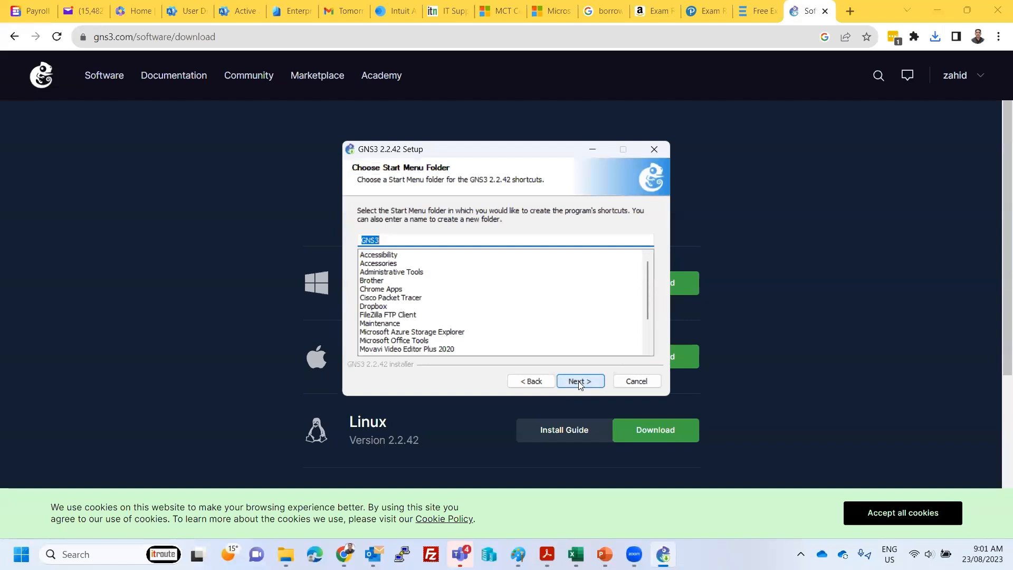
{"action": "left_click", "coordinate": [579, 384]}
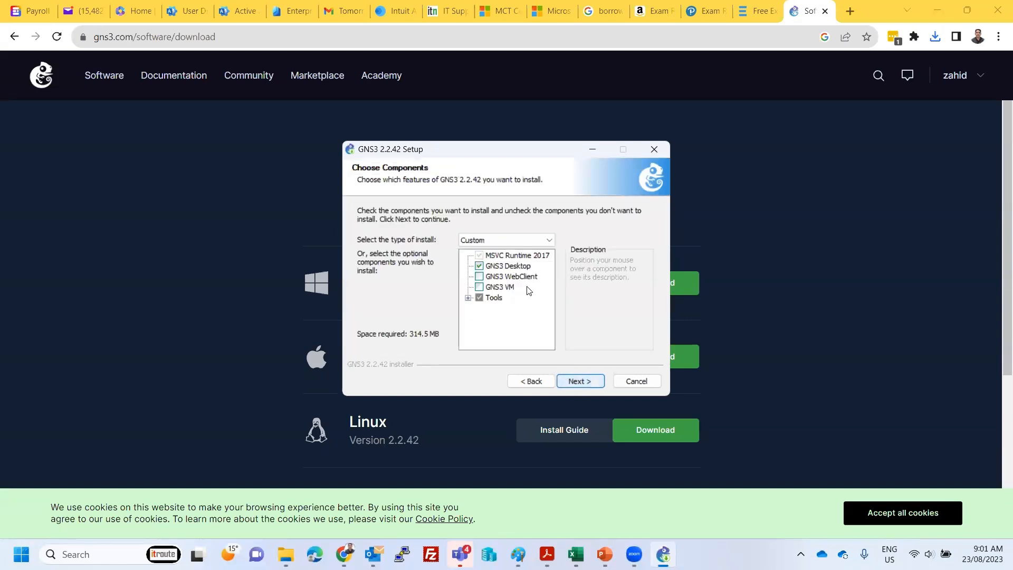
{"action": "left_click", "coordinate": [580, 382]}
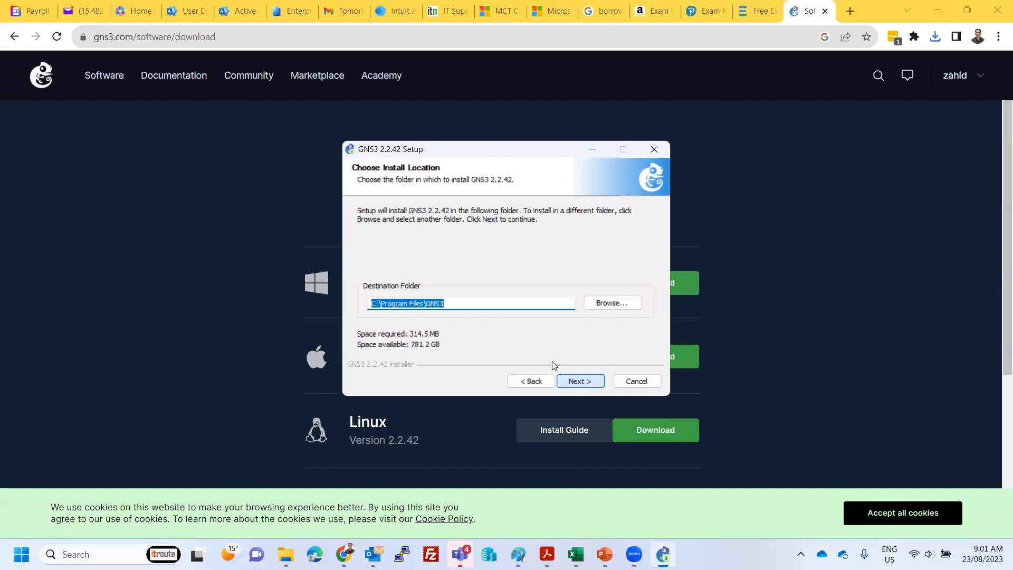
{"action": "left_click", "coordinate": [580, 381]}
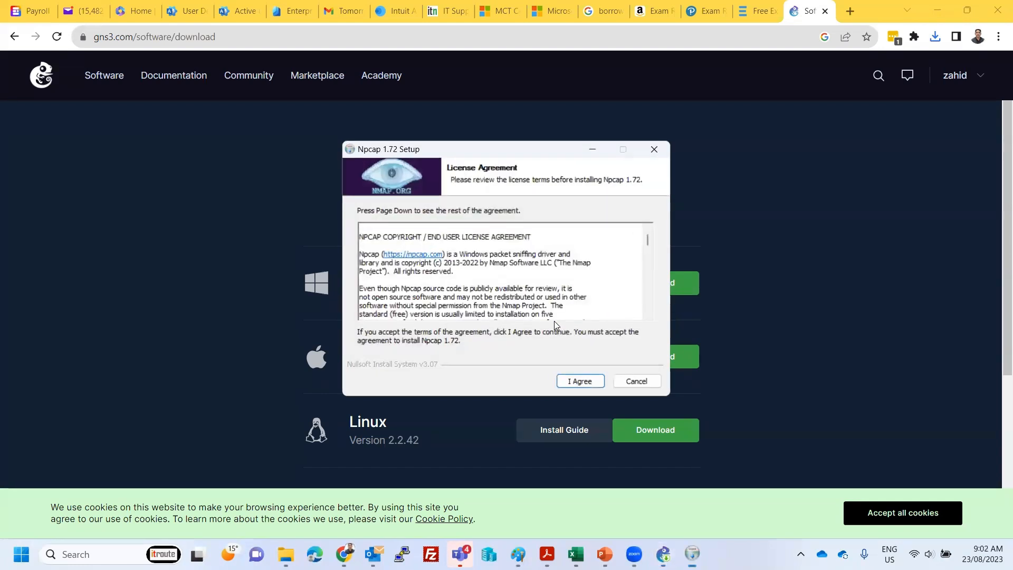
- Accept the Npcap 1.72 licence and install it with raw 802.11 traffic support and WinPcap API-compatible mode enabled
{"action": "left_click", "coordinate": [575, 382]}
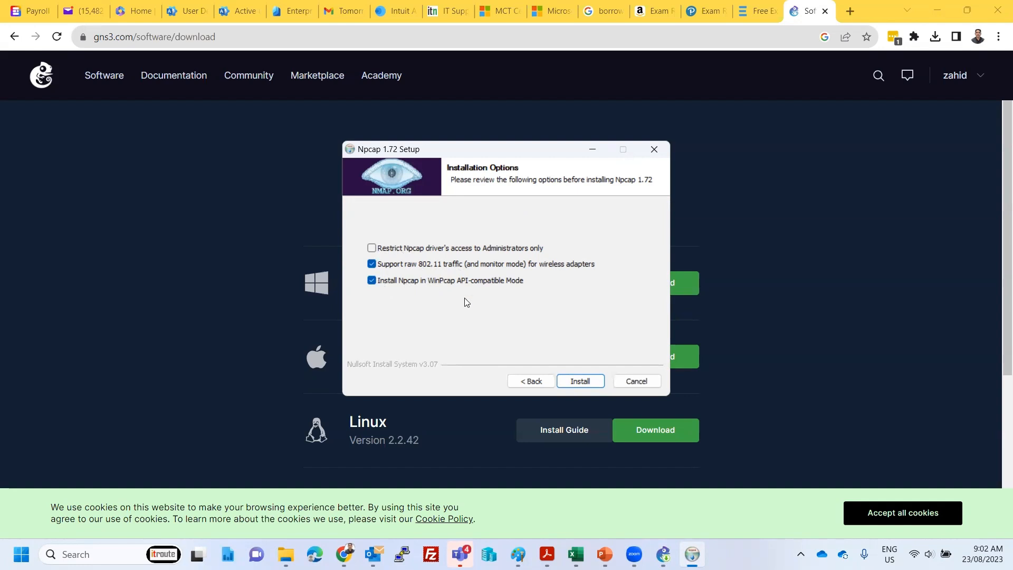
{"action": "left_click", "coordinate": [580, 381]}
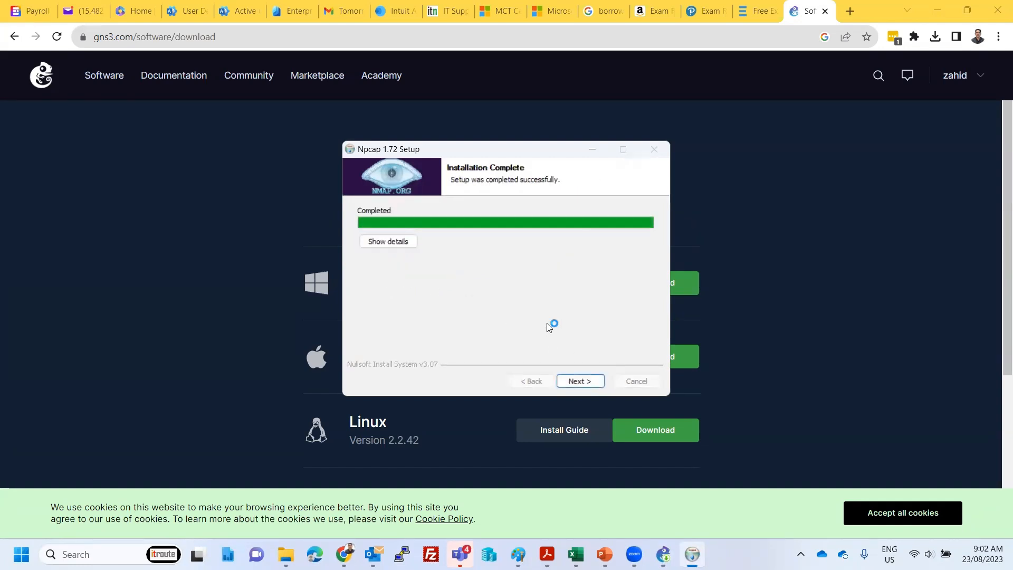
{"action": "left_click", "coordinate": [581, 381]}
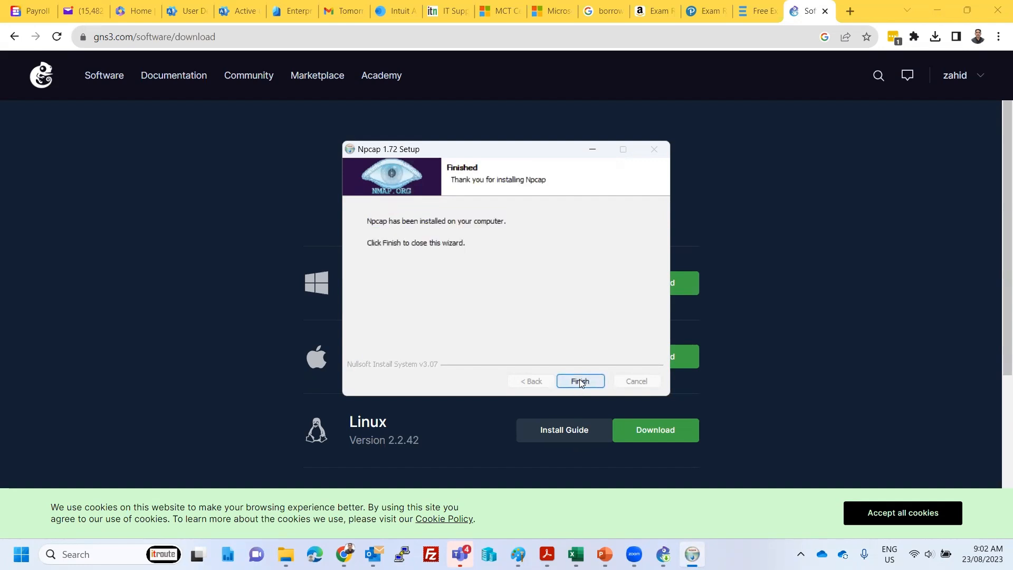
{"action": "left_click", "coordinate": [579, 381]}
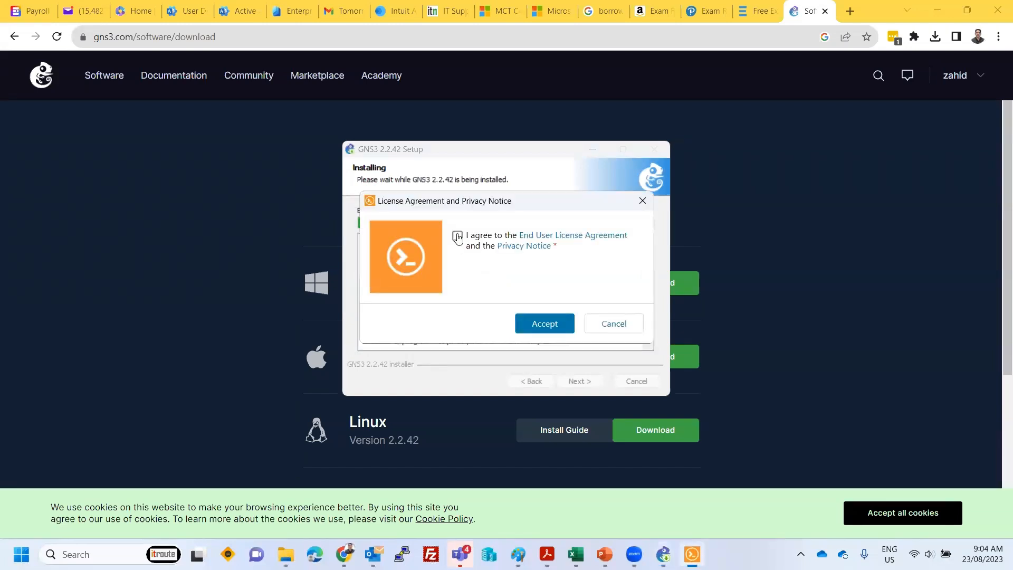
- Accept the Solar-PuTTY licence agreement and privacy notice, and submit the user's e-mail address
{"action": "left_click", "coordinate": [457, 236]}
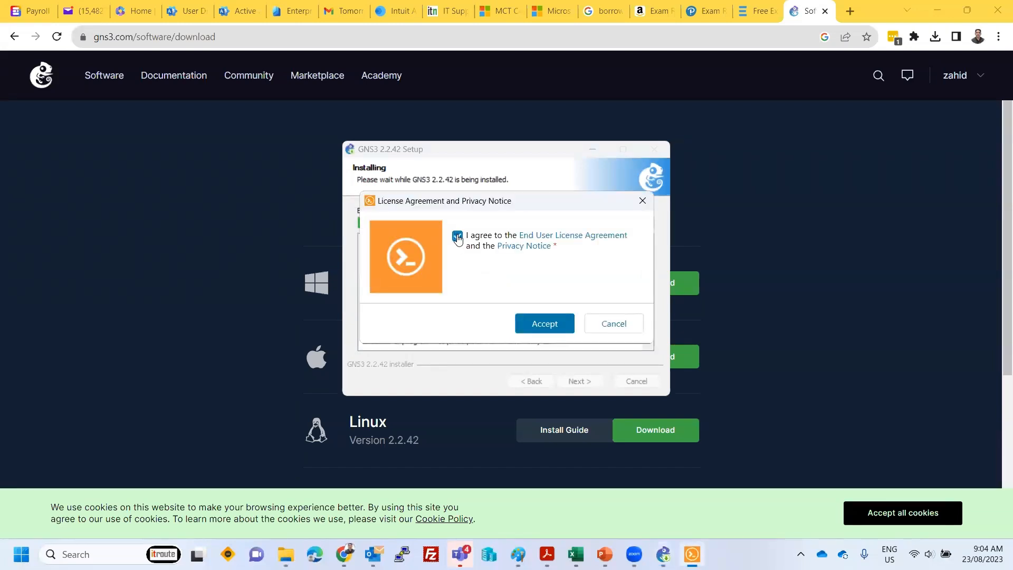
{"action": "left_click", "coordinate": [545, 325]}
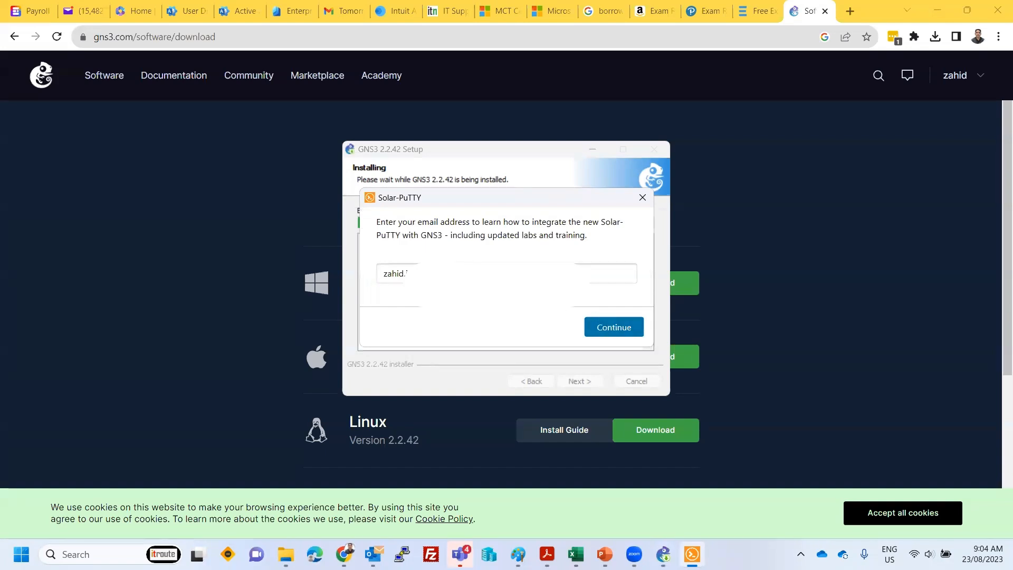
{"action": "left_click", "coordinate": [610, 328]}
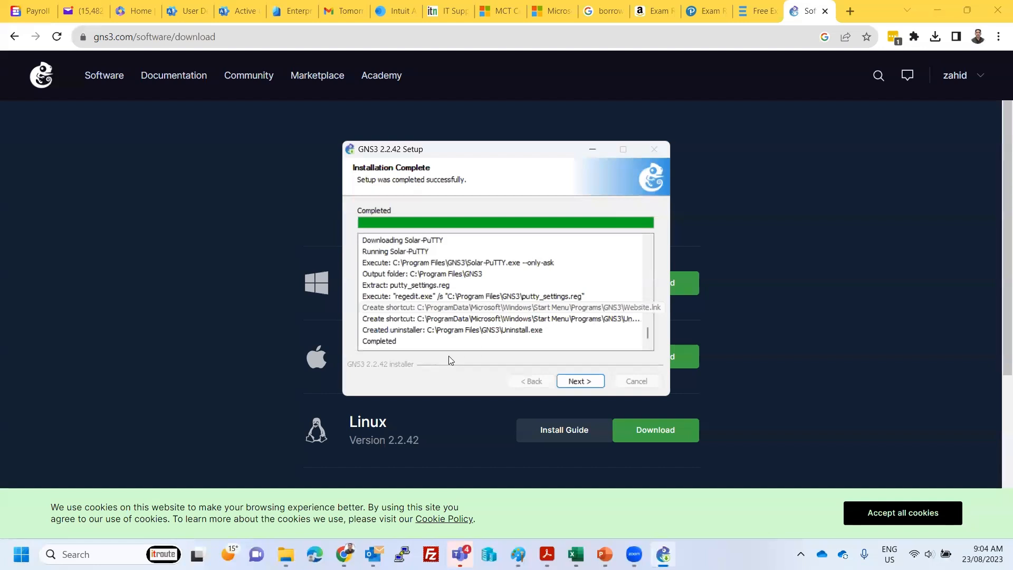
- Continue the GNS3 setup and answer Yes to the SolarWinds Hybrid Cloud Observability early-access offer
{"action": "left_click", "coordinate": [590, 386]}
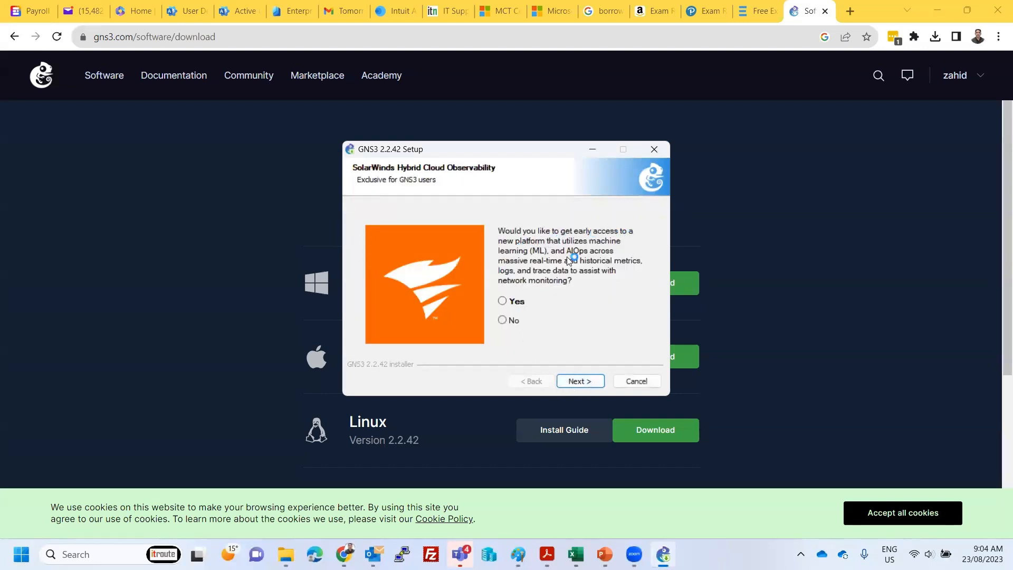
{"action": "left_click", "coordinate": [582, 381]}
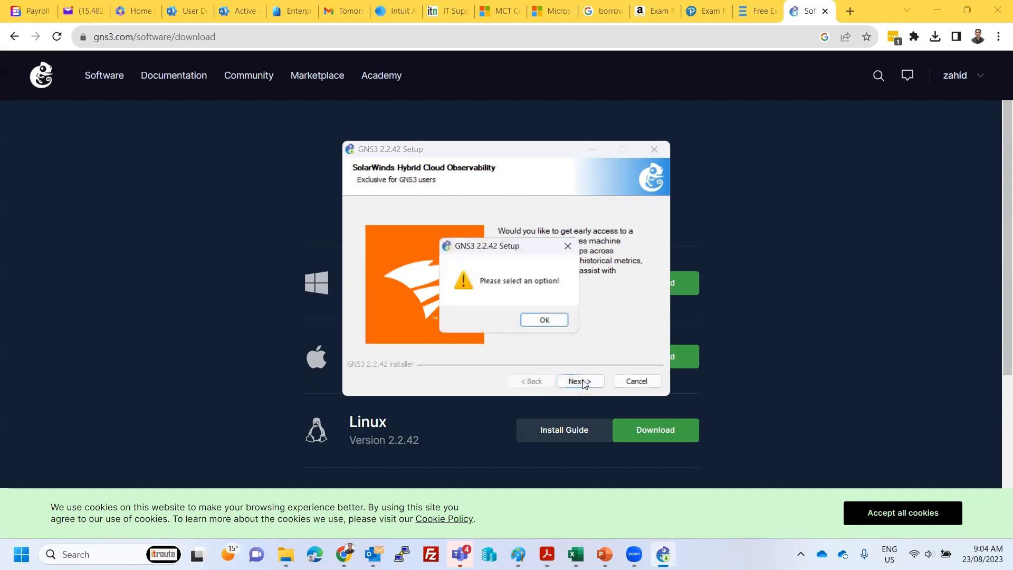
{"action": "left_click", "coordinate": [539, 319]}
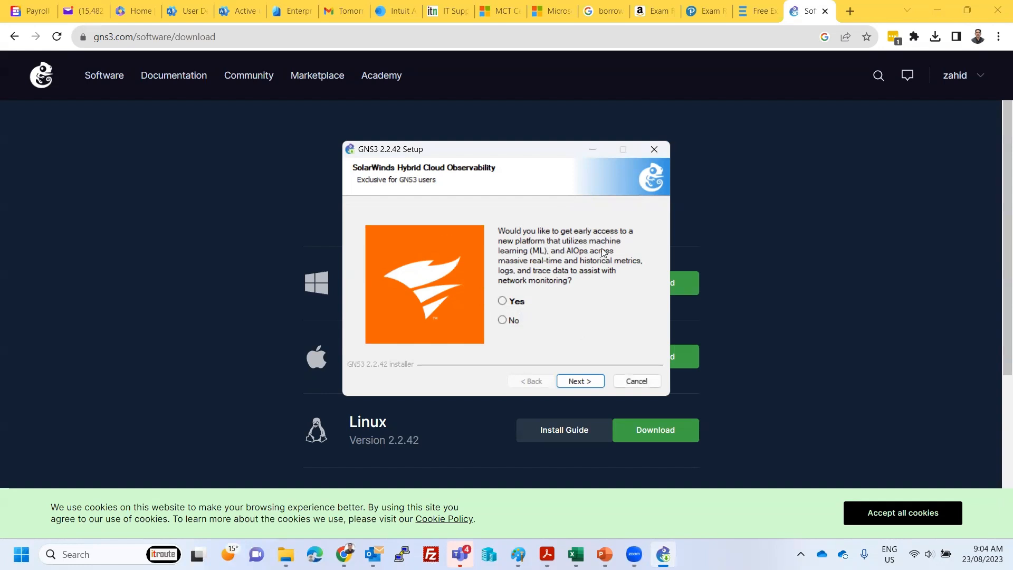
{"action": "left_click", "coordinate": [516, 301]}
{"action": "left_click", "coordinate": [578, 378]}
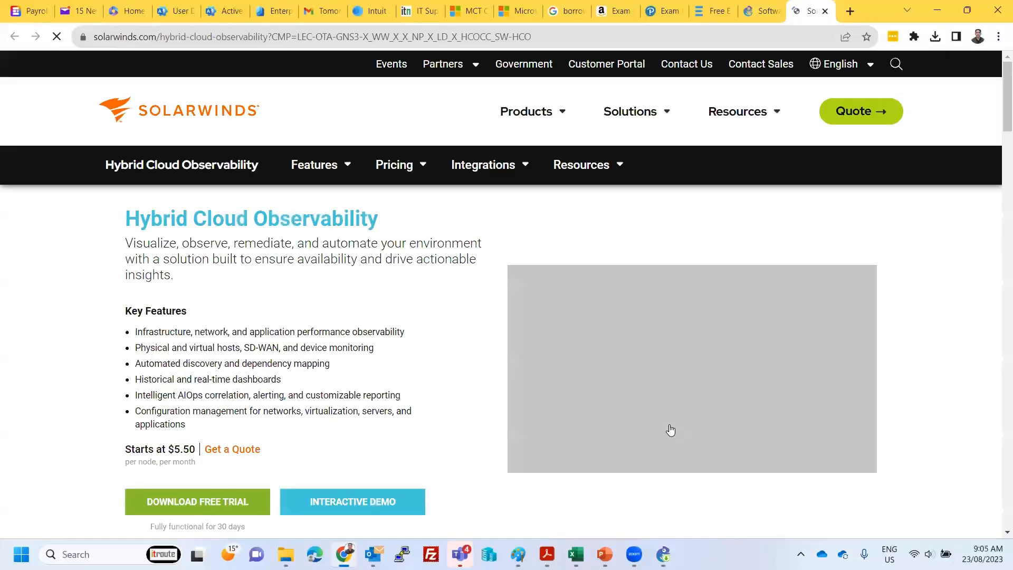
- Close the SolarWinds web page and finish the GNS3 setup with Start GNS3 enabled
{"action": "left_click", "coordinate": [664, 554]}
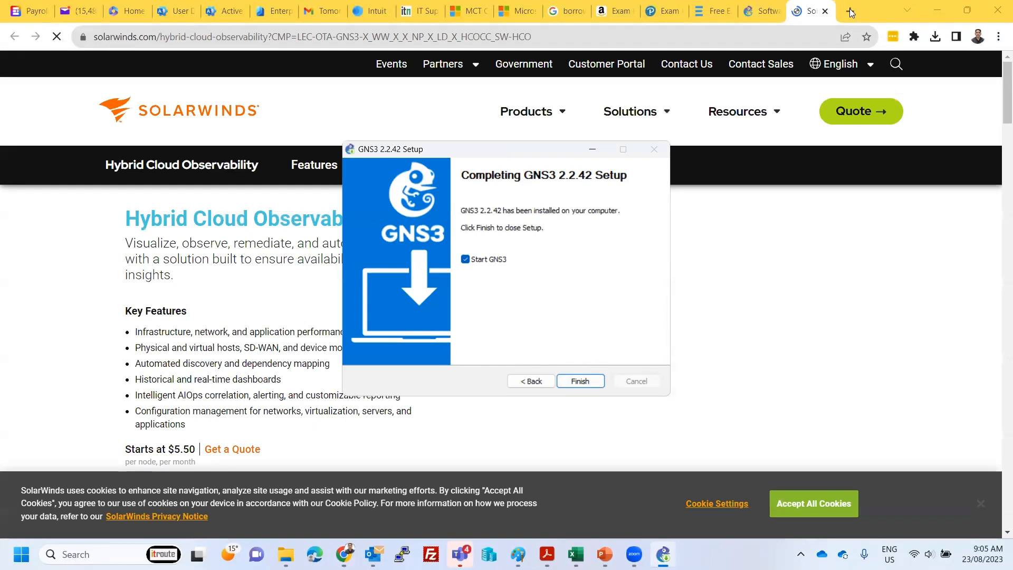
{"action": "left_click", "coordinate": [825, 11]}
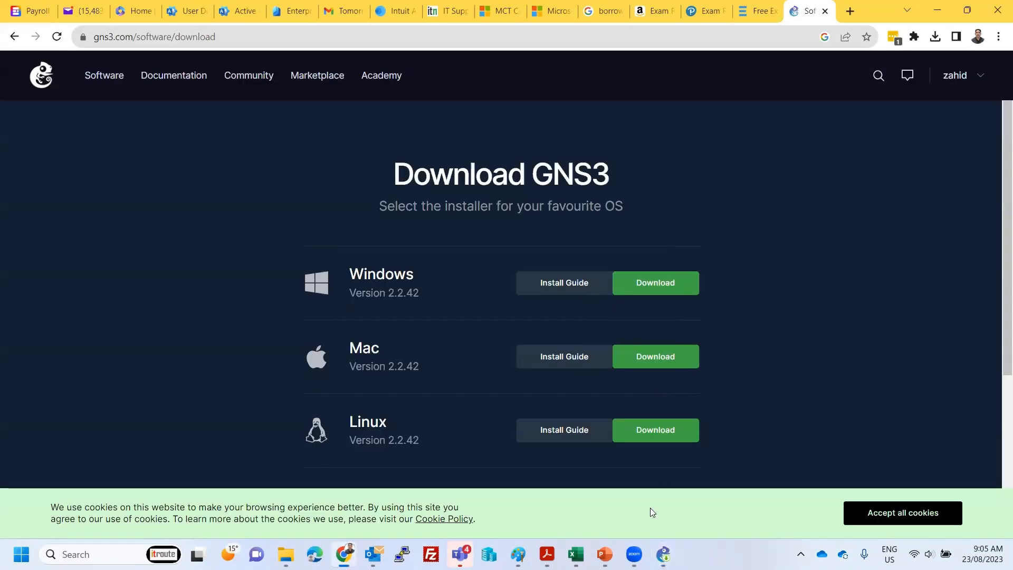
{"action": "left_click", "coordinate": [663, 554]}
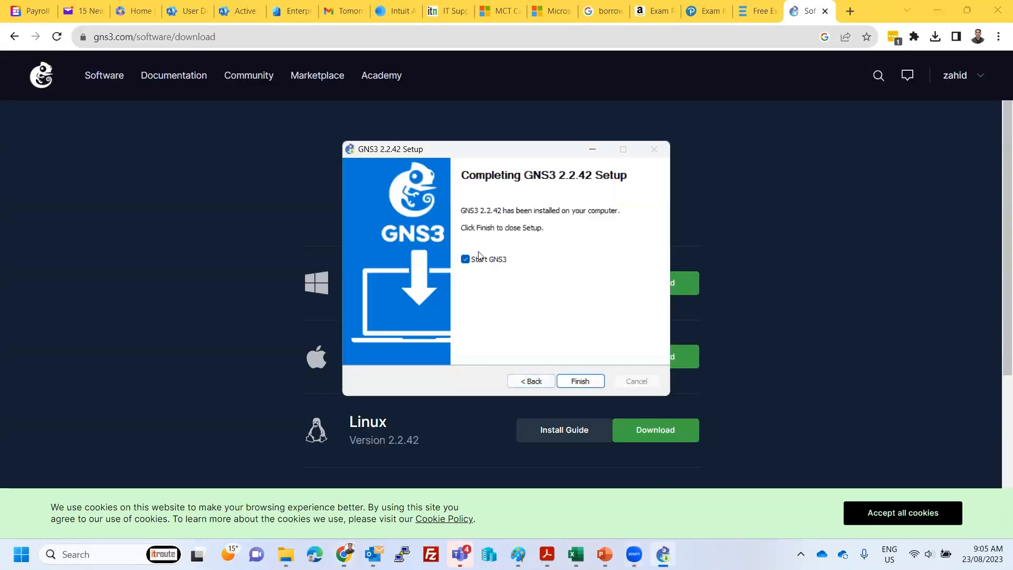
{"action": "left_click", "coordinate": [580, 381]}
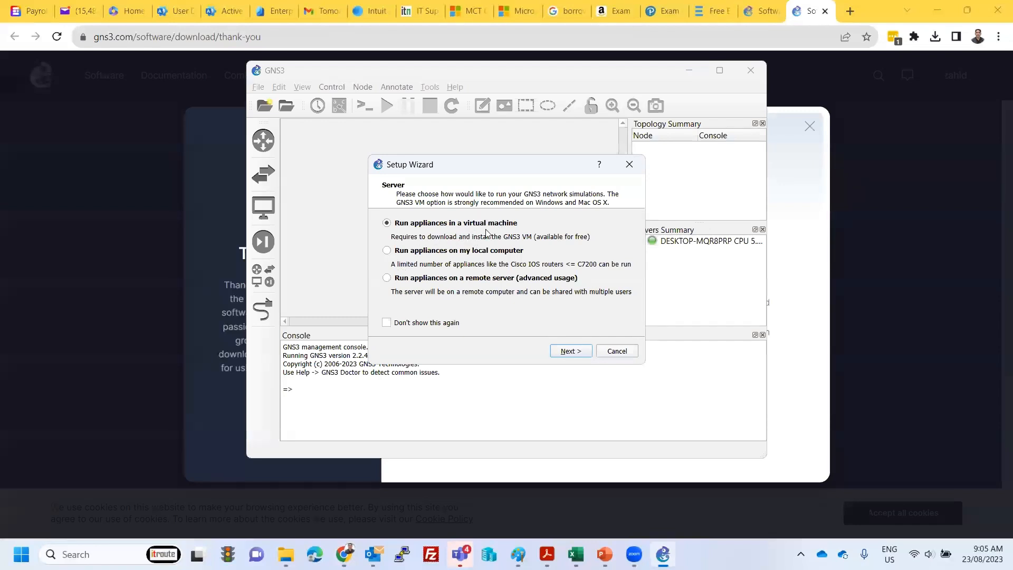
- Complete the GNS3 Setup Wizard to run appliances on the local computer, using gns3server.EXE on localhost with port 3080 TCP
{"action": "left_click", "coordinate": [387, 250]}
{"action": "left_click", "coordinate": [570, 352]}
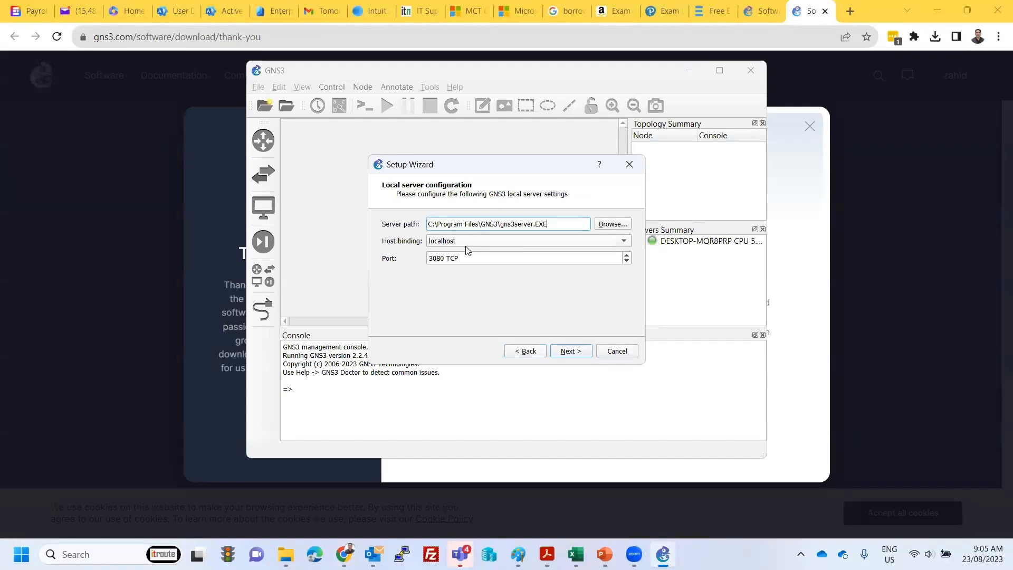
{"action": "left_click", "coordinate": [574, 353]}
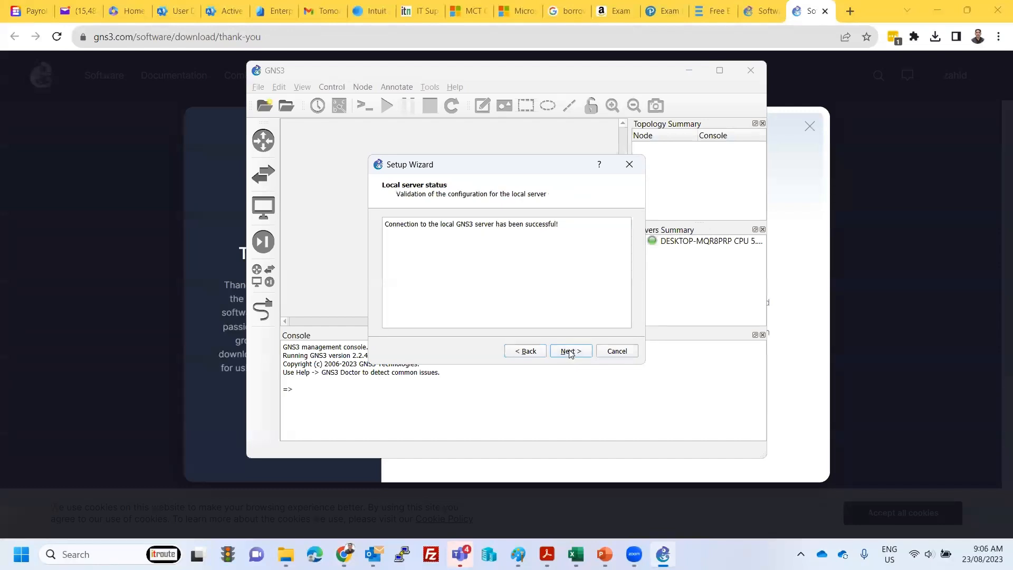
{"action": "left_click", "coordinate": [569, 353]}
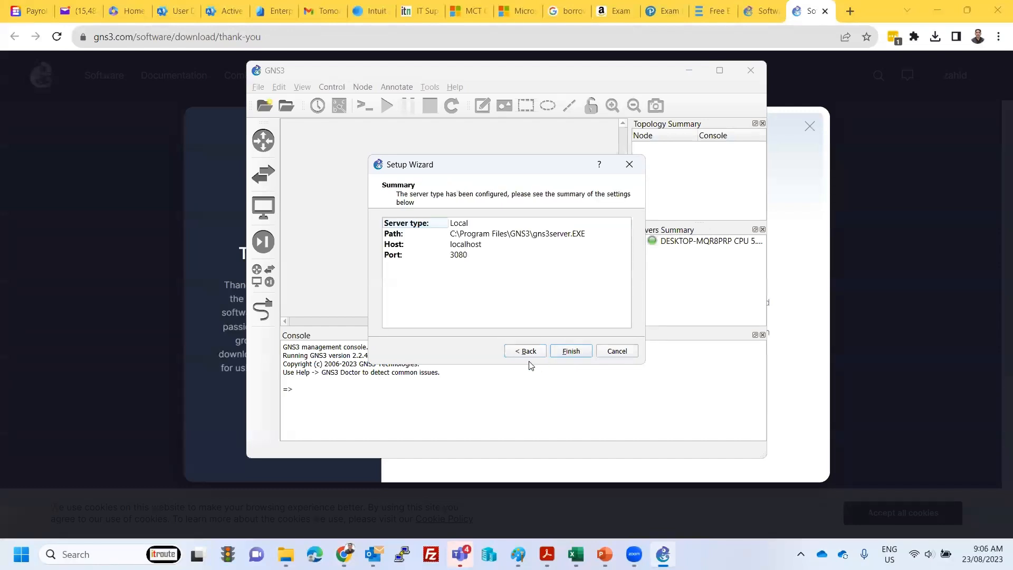
{"action": "left_click", "coordinate": [568, 352]}
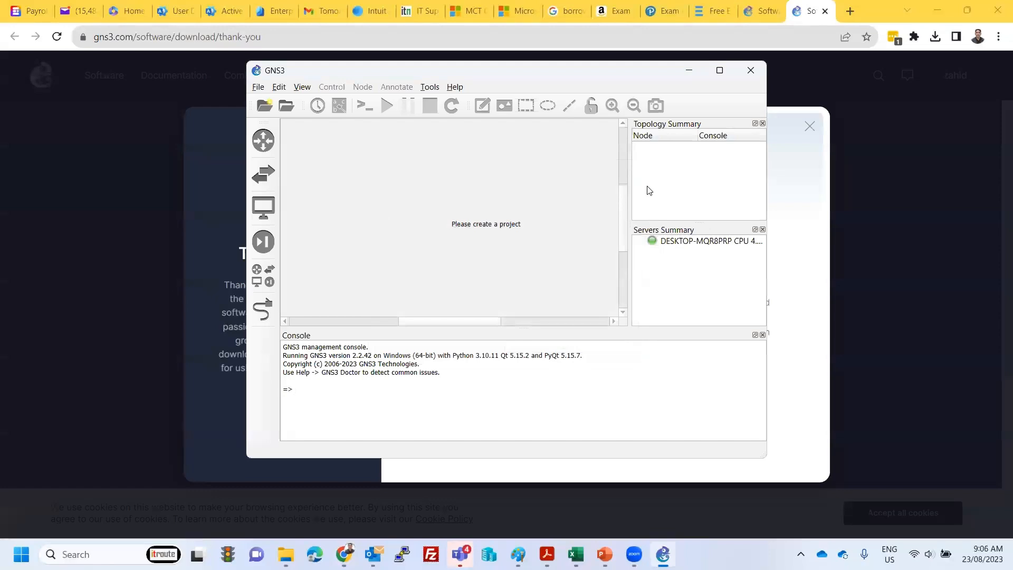
- Maximize the GNS3 window and widen the Topology Summary and Servers Summary panes
{"action": "left_click", "coordinate": [720, 70]}
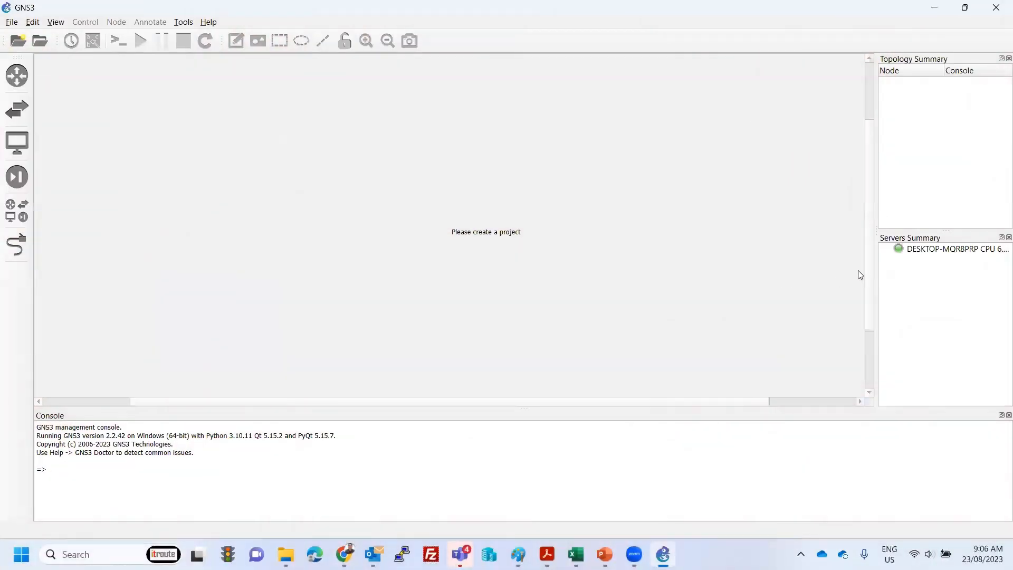
{"action": "left_click_drag", "start_coordinate": [875, 271], "coordinate": [777, 283]}
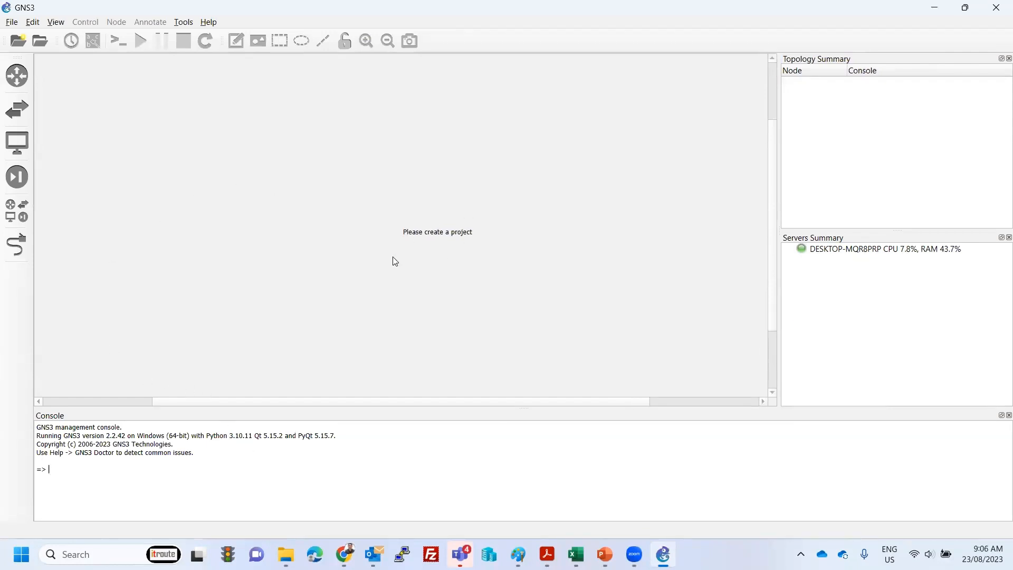
- Start a new Dynamips IOS router template using the image c7200-adventerprisek9-mz.152-4.M7.bin and have it decompressed
{"action": "left_click", "coordinate": [17, 75]}
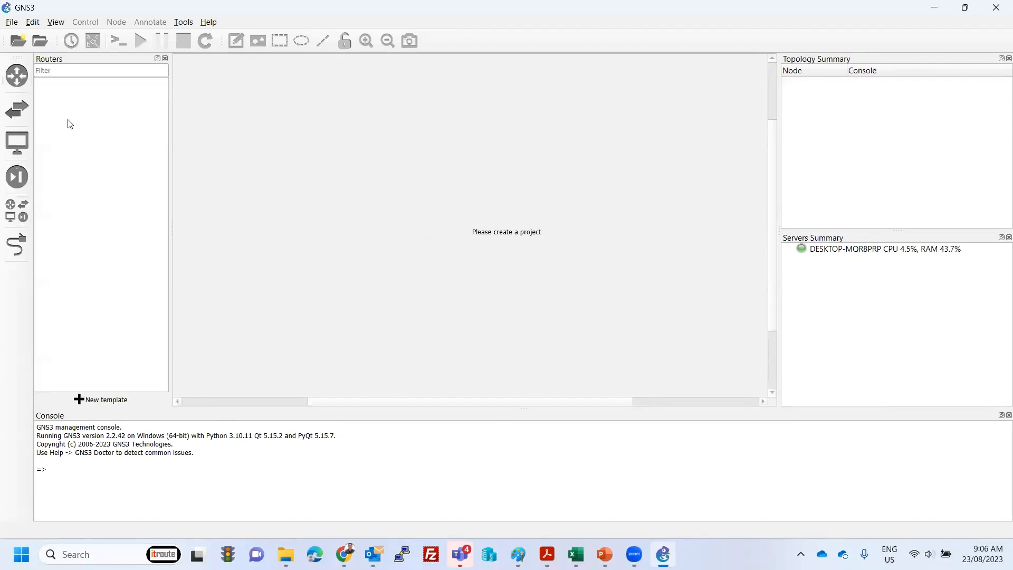
{"action": "left_click", "coordinate": [32, 22]}
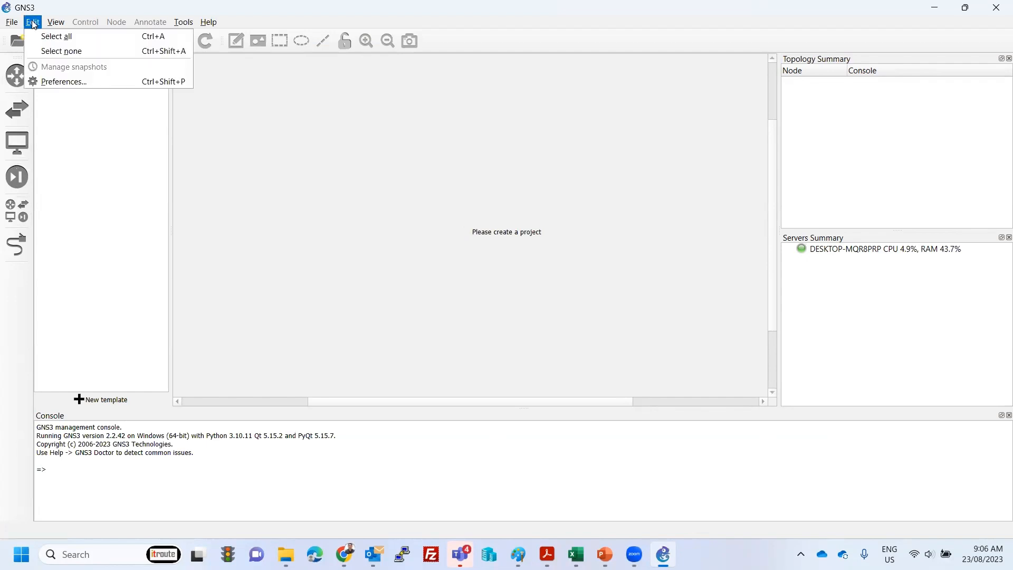
{"action": "left_click", "coordinate": [59, 84]}
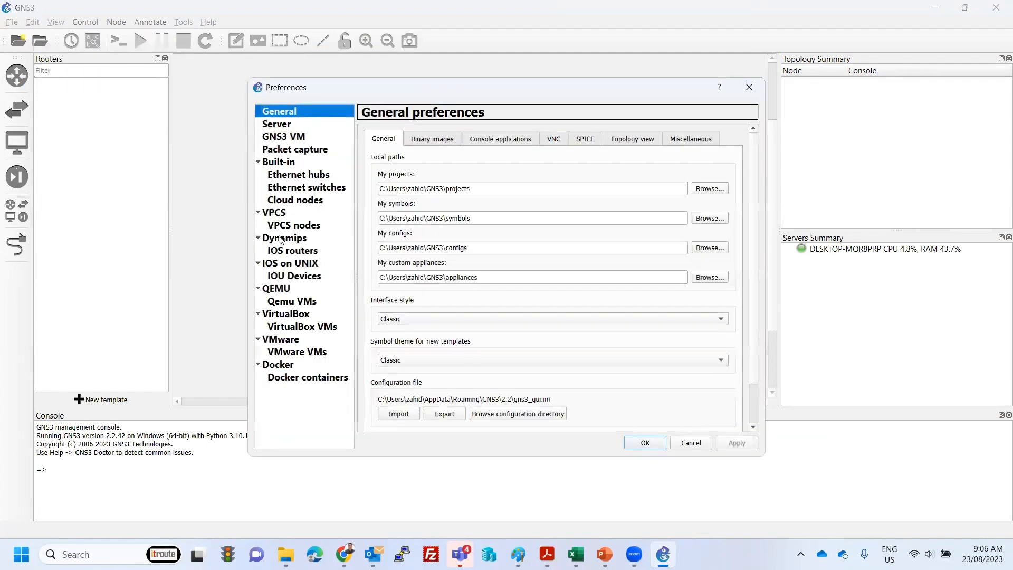
{"action": "left_click", "coordinate": [307, 251]}
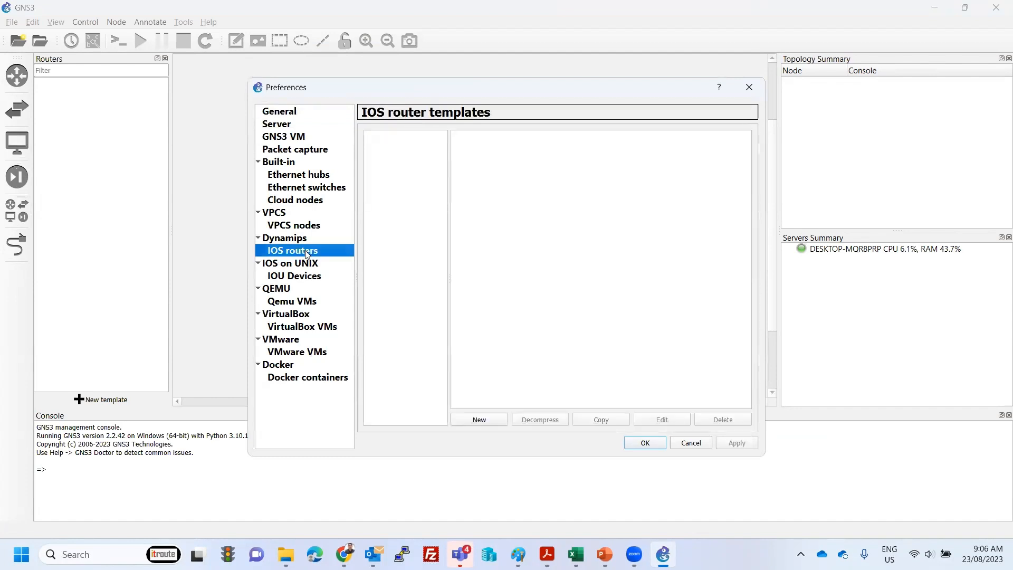
{"action": "left_click", "coordinate": [481, 422]}
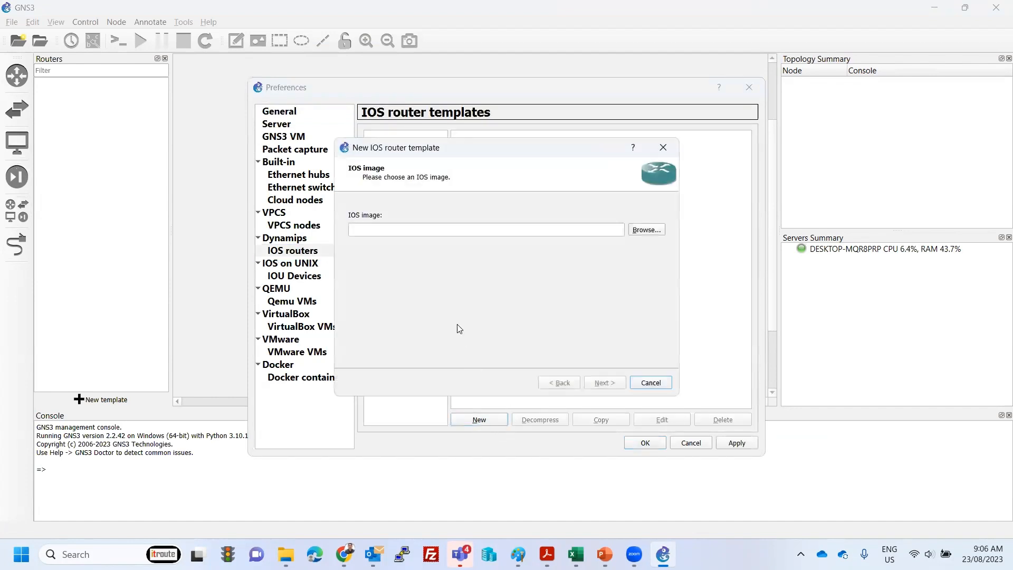
{"action": "left_click", "coordinate": [645, 230]}
{"action": "left_click", "coordinate": [580, 308]}
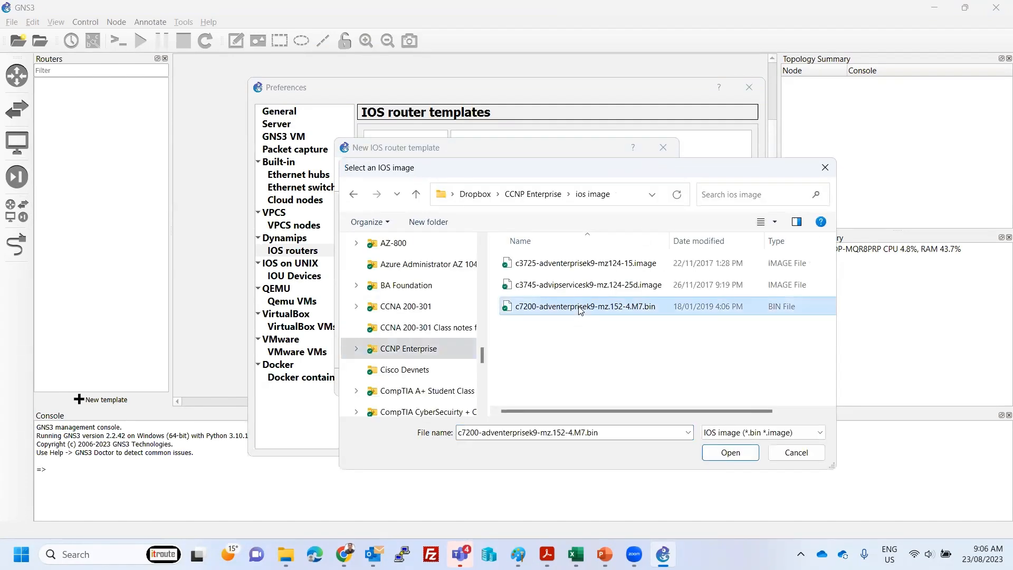
{"action": "double_click", "coordinate": [581, 308]}
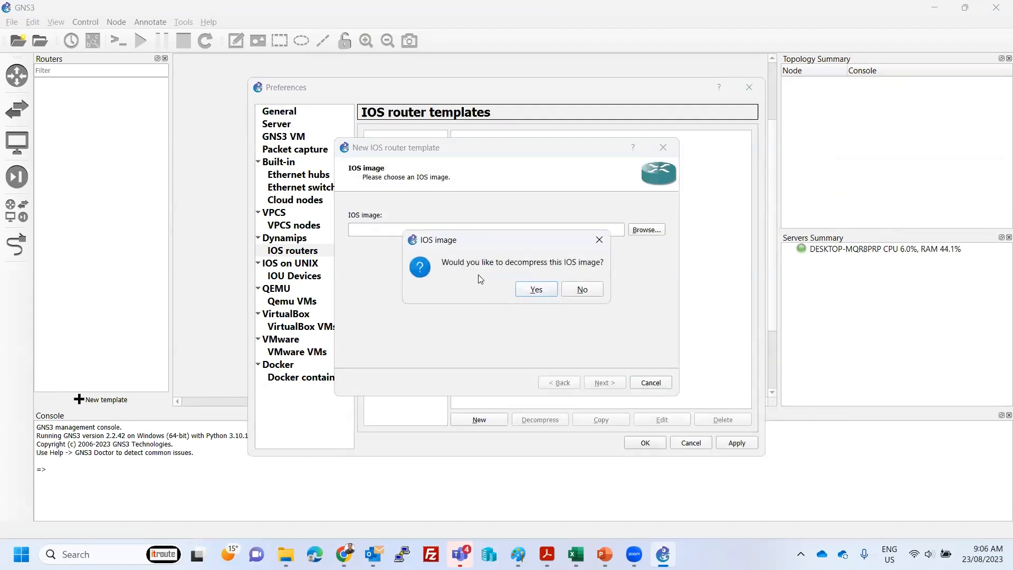
{"action": "left_click", "coordinate": [534, 291]}
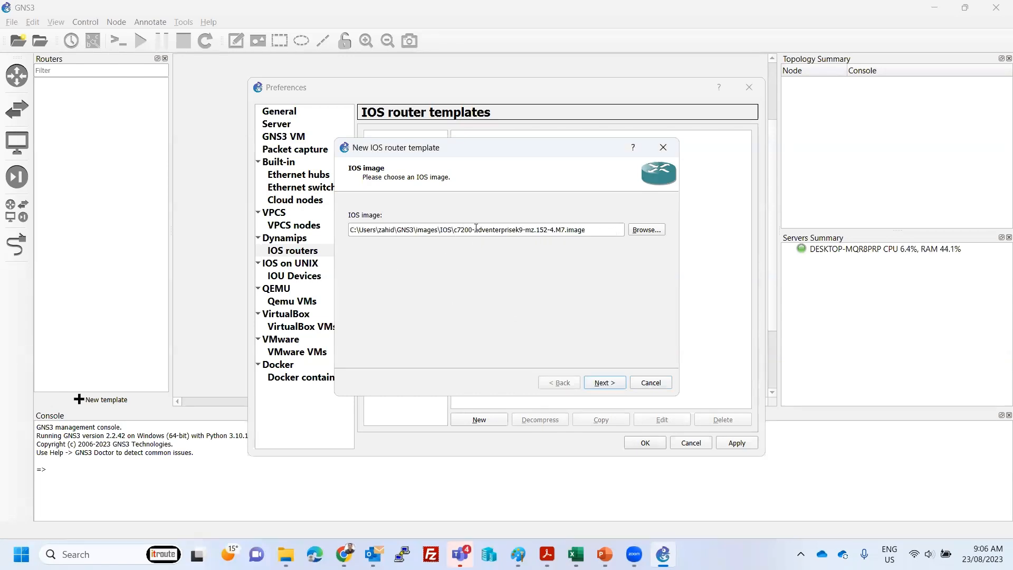
{"action": "left_click", "coordinate": [605, 384]}
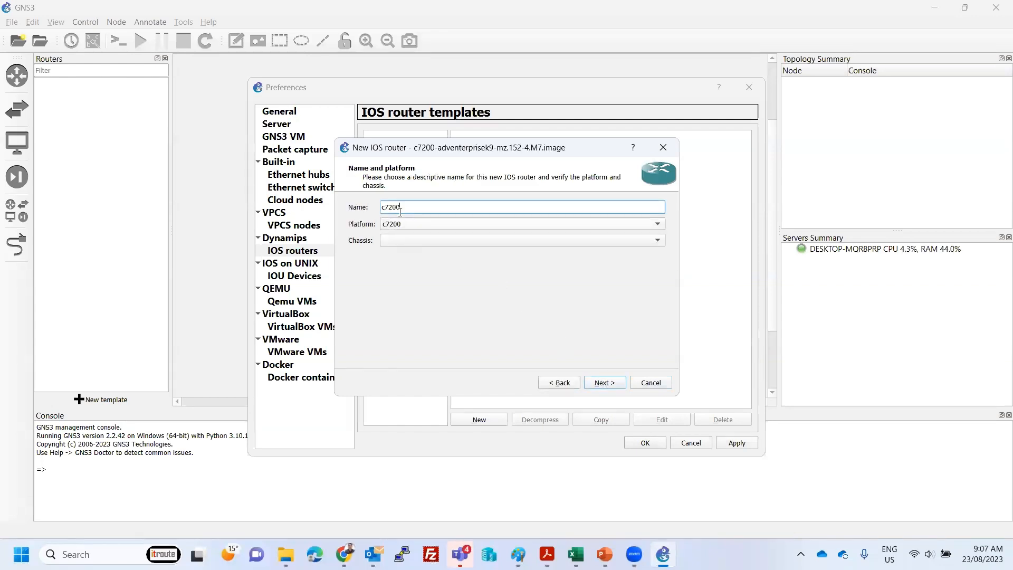
- Accept c7200 as the template's name and platform with no chassis, and keep 512 MiB as the default RAM
{"action": "left_click", "coordinate": [420, 240]}
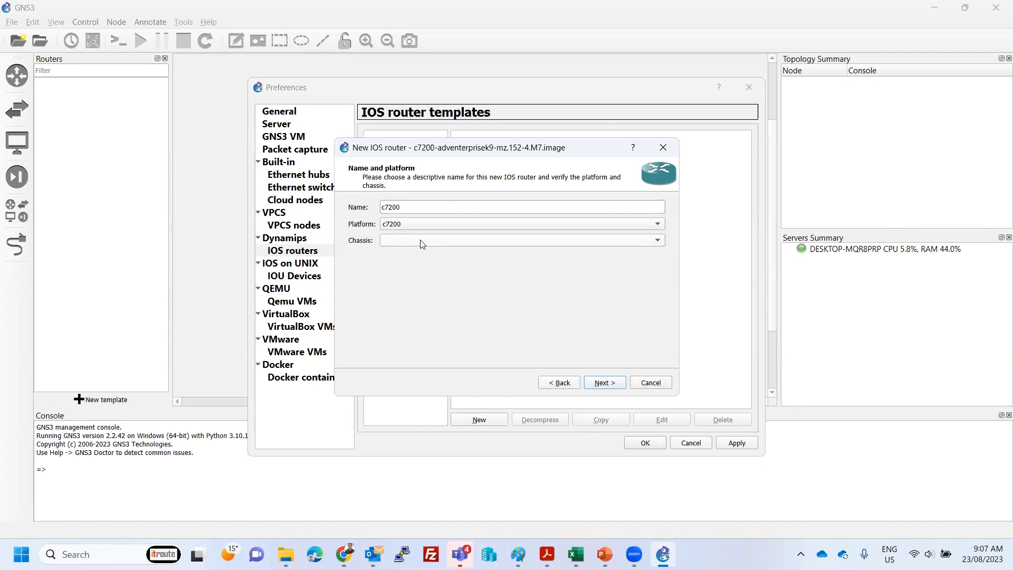
{"action": "left_click", "coordinate": [607, 385]}
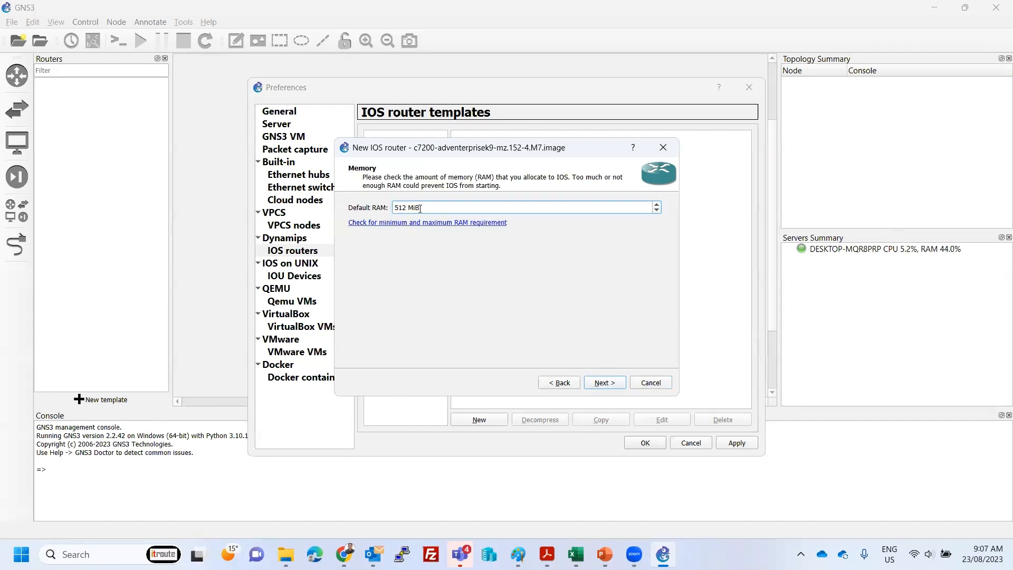
{"action": "left_click", "coordinate": [605, 384]}
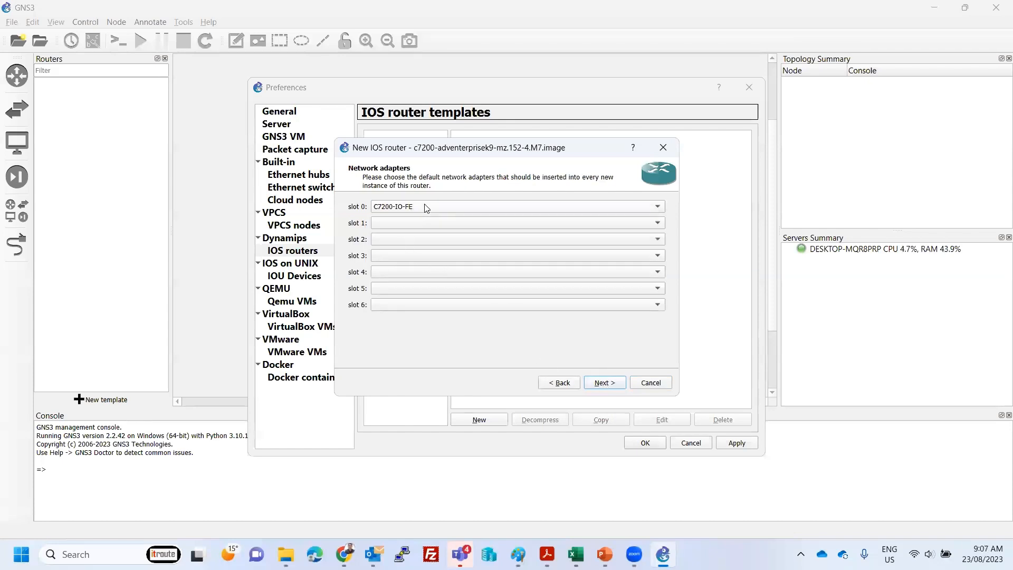
- Assign PA-GE network adapters to slots 1 and 2 of the c7200 template, keeping C7200-IO-FE in slot 0
{"action": "left_click", "coordinate": [407, 220]}
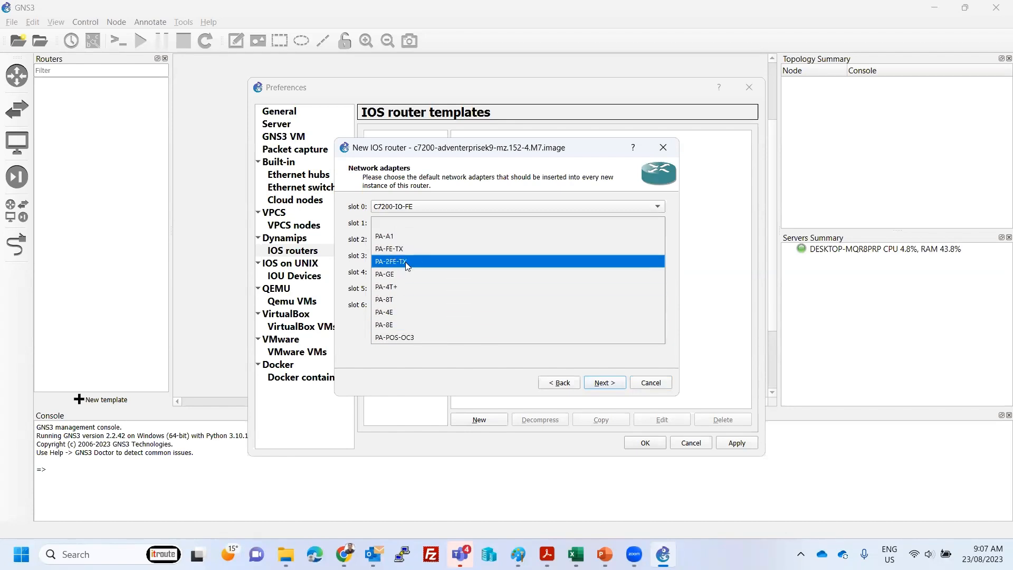
{"action": "left_click", "coordinate": [390, 262]}
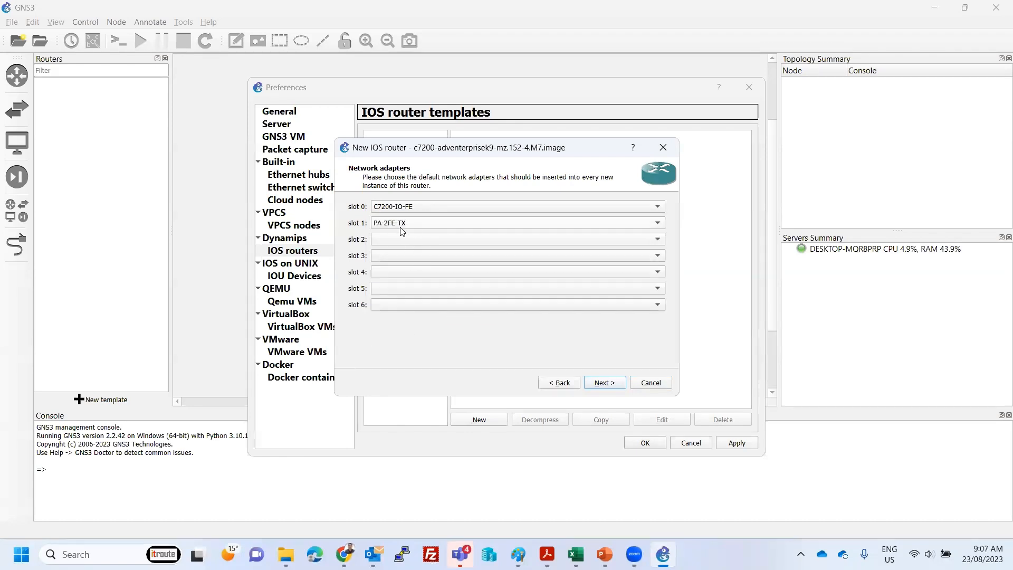
{"action": "left_click", "coordinate": [435, 222]}
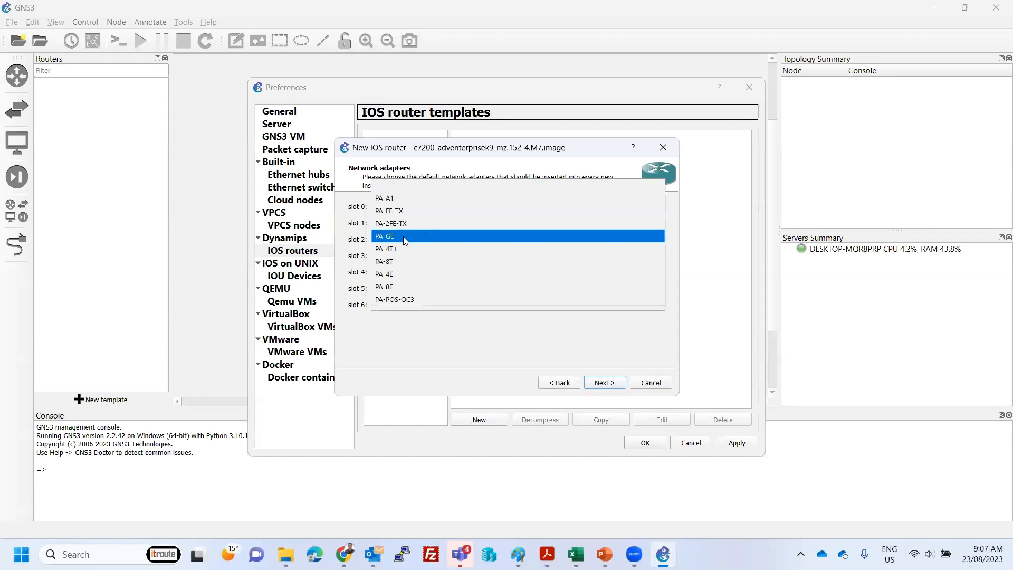
{"action": "left_click", "coordinate": [429, 236]}
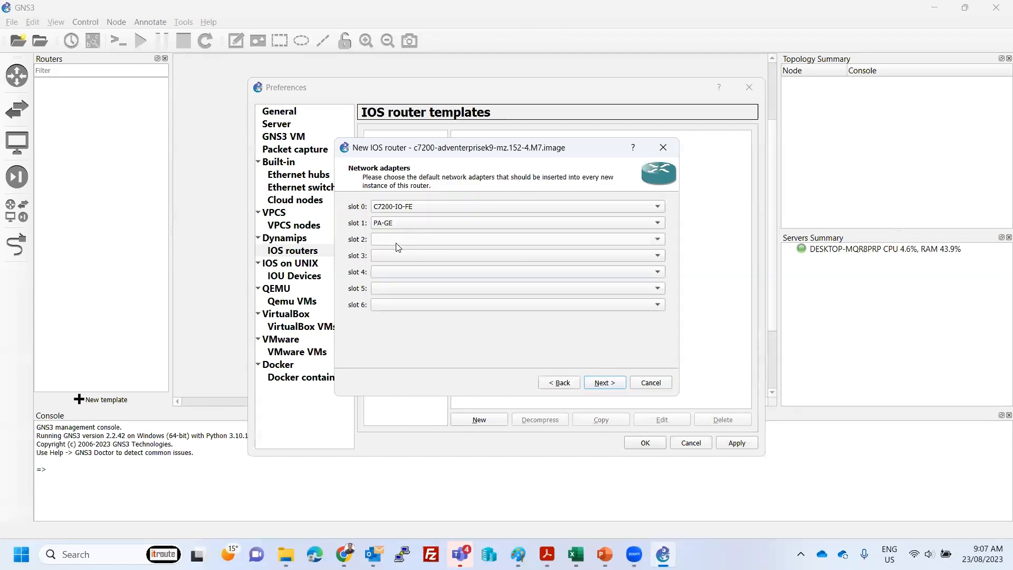
{"action": "left_click", "coordinate": [401, 244]}
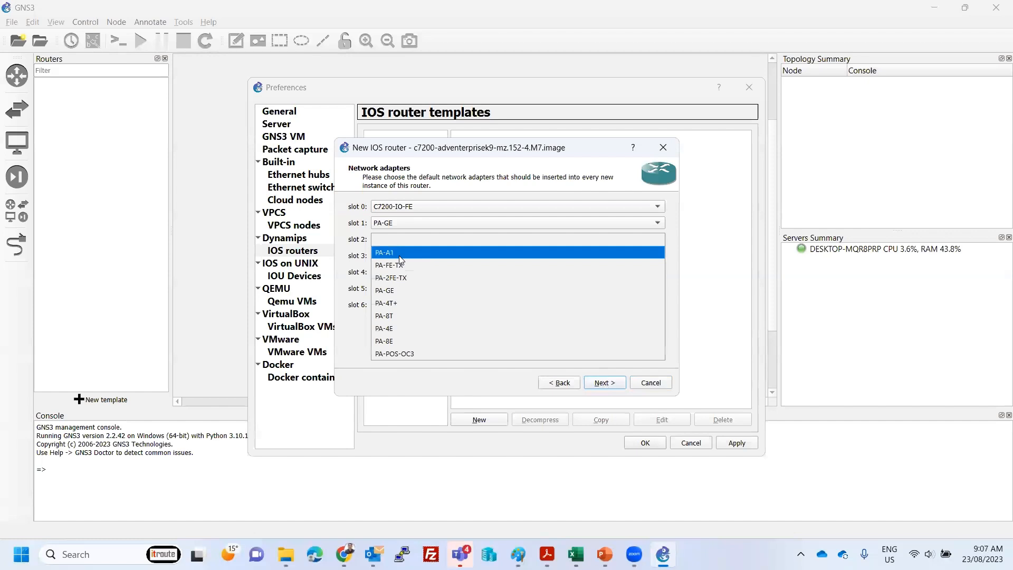
{"action": "left_click", "coordinate": [402, 289]}
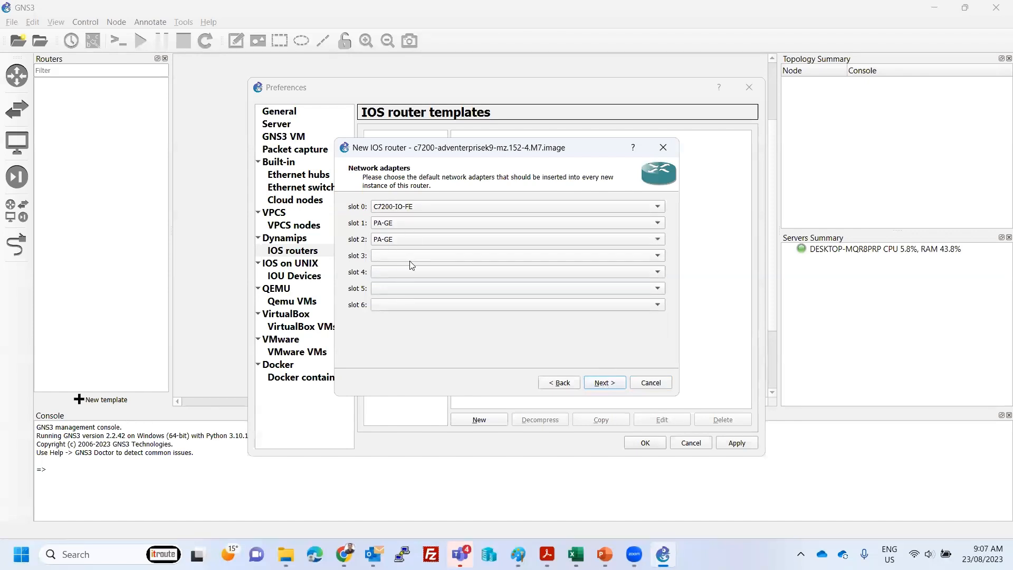
{"action": "left_click", "coordinate": [604, 384]}
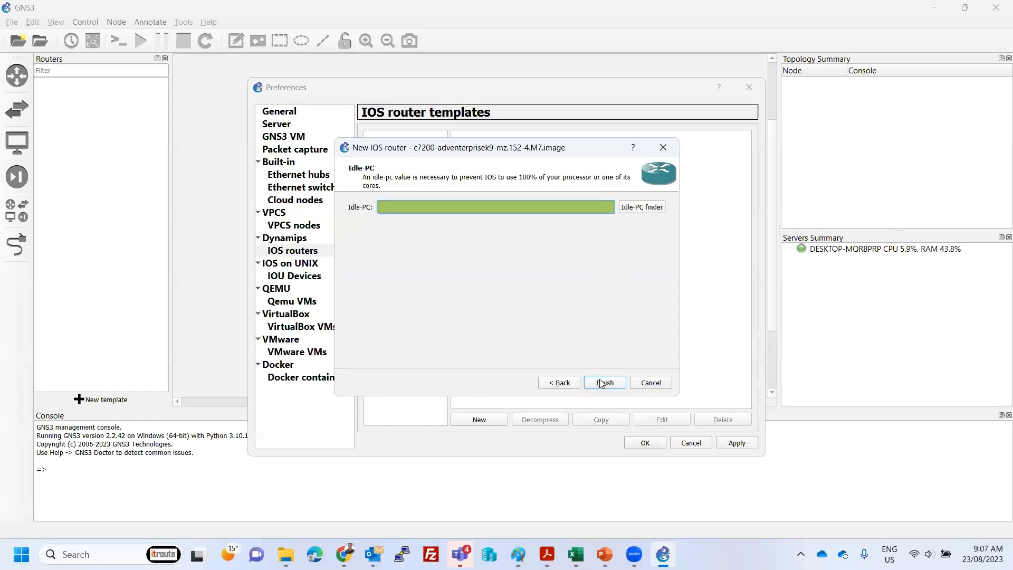
- Find an Idle-PC value for the c7200 image with the Idle-PC finder, then finish the template and save the preferences
{"action": "left_click", "coordinate": [640, 208]}
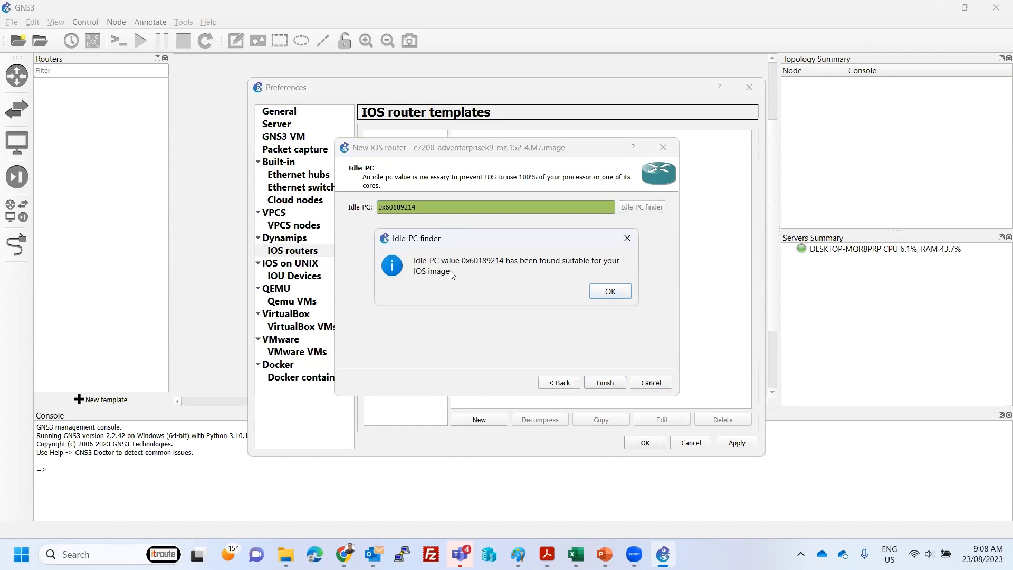
{"action": "left_click", "coordinate": [610, 292]}
{"action": "left_click", "coordinate": [610, 387]}
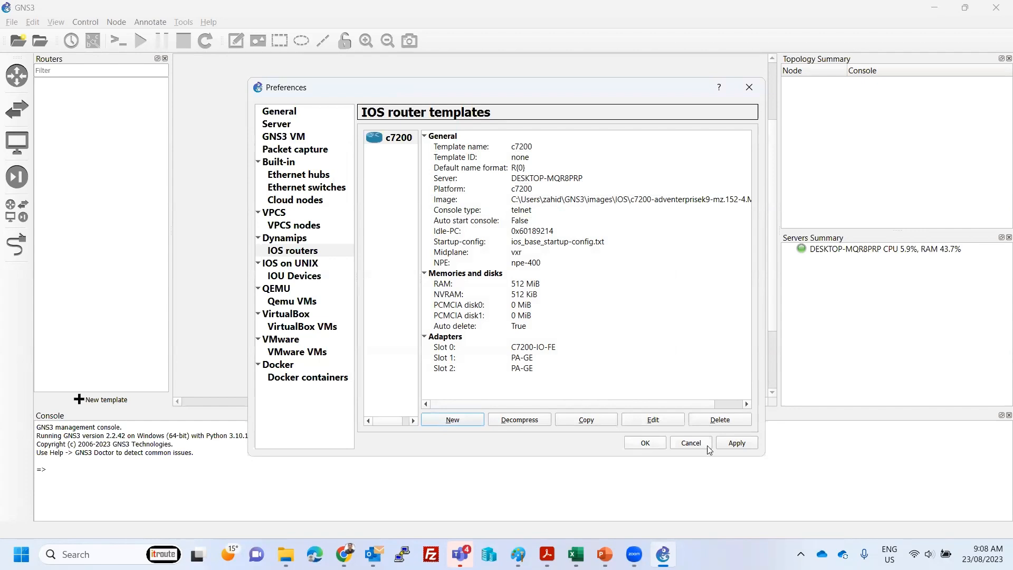
{"action": "left_click", "coordinate": [660, 445]}
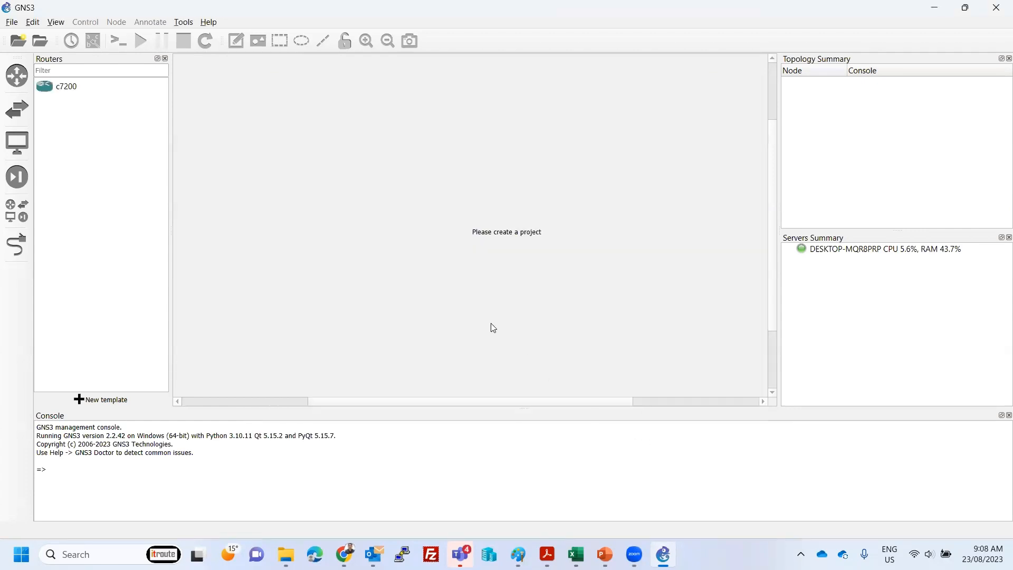
- Narrow the Routers pane slightly and create a new blank project named Routing1
{"action": "left_click", "coordinate": [55, 87]}
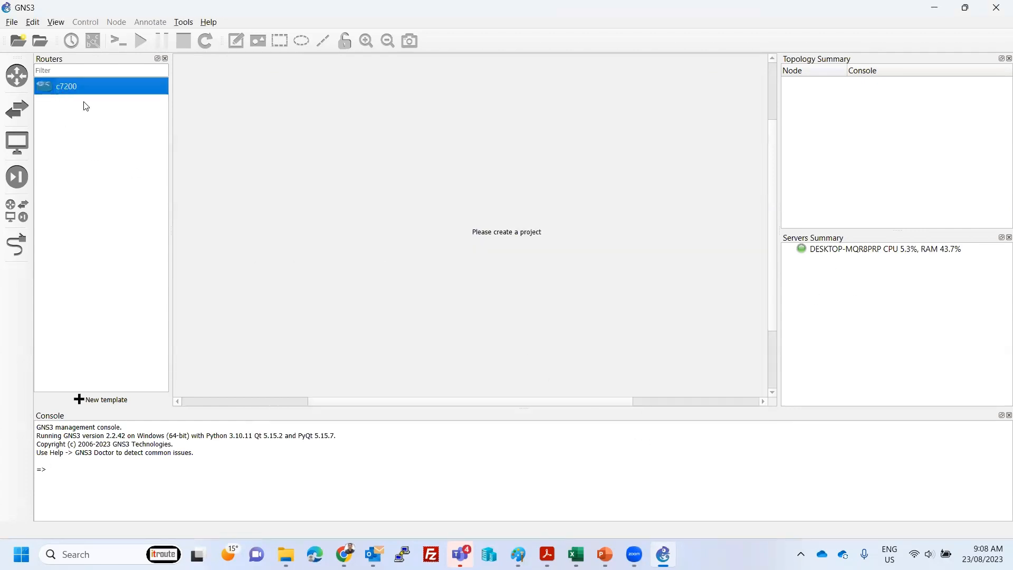
{"action": "mouse_move", "coordinate": [169, 134]}
{"action": "left_mouse_down"}
{"action": "mouse_move", "coordinate": [151, 140]}
{"action": "mouse_move", "coordinate": [160, 142]}
{"action": "left_mouse_up"}
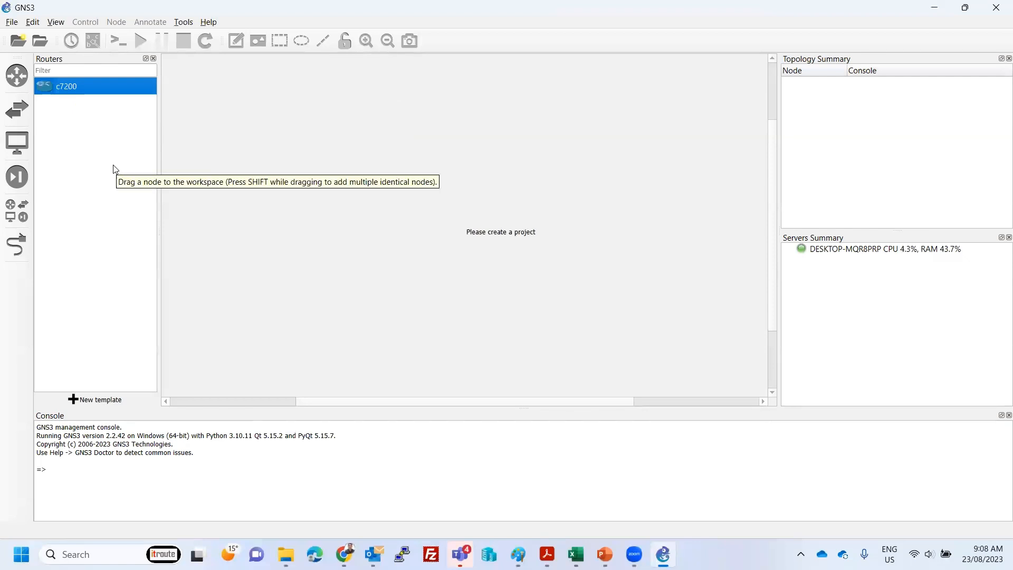
{"action": "left_click", "coordinate": [7, 24]}
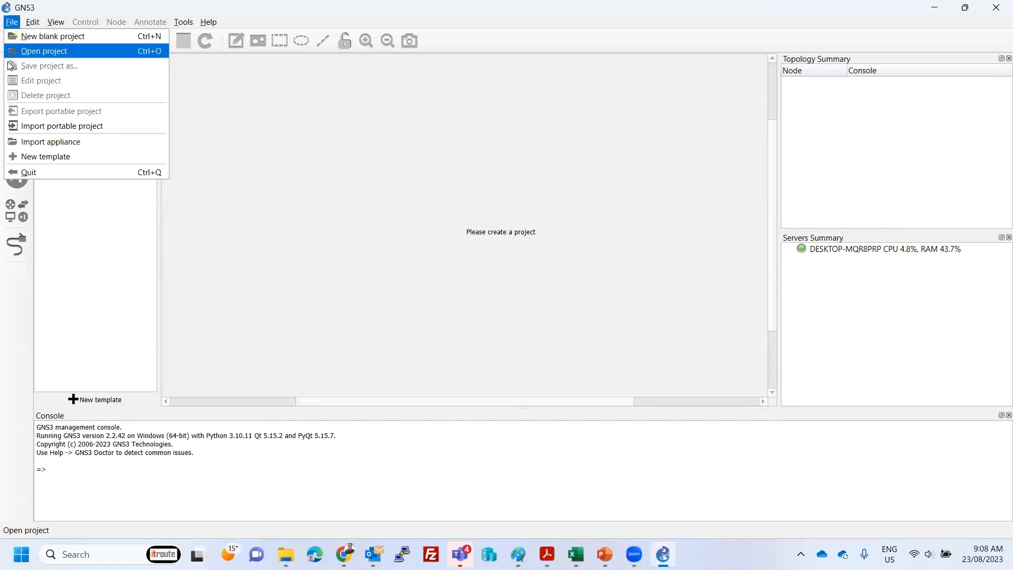
{"action": "left_click", "coordinate": [60, 41]}
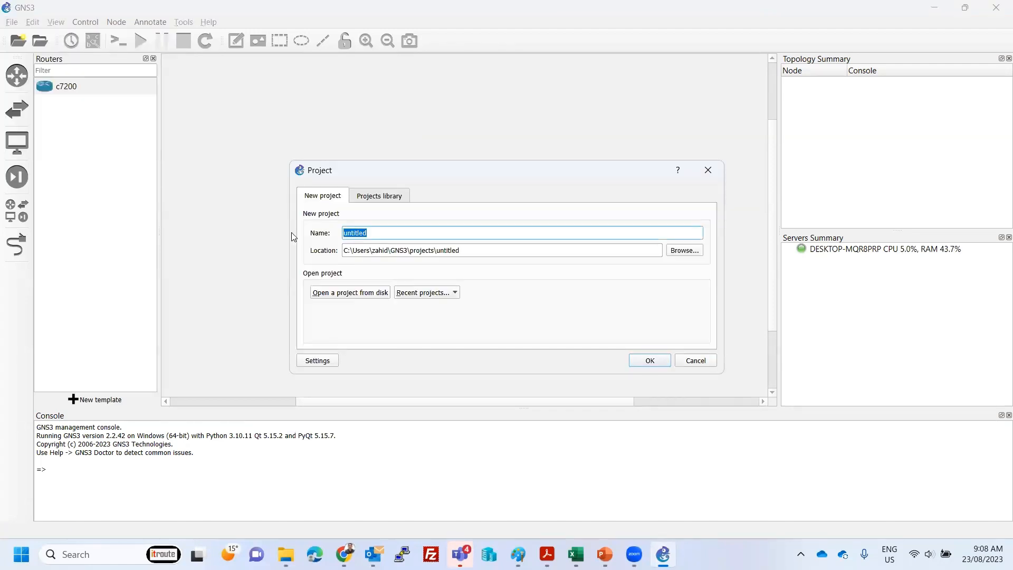
{"action": "type", "text": "Routing1"}
{"action": "left_click", "coordinate": [659, 361]}
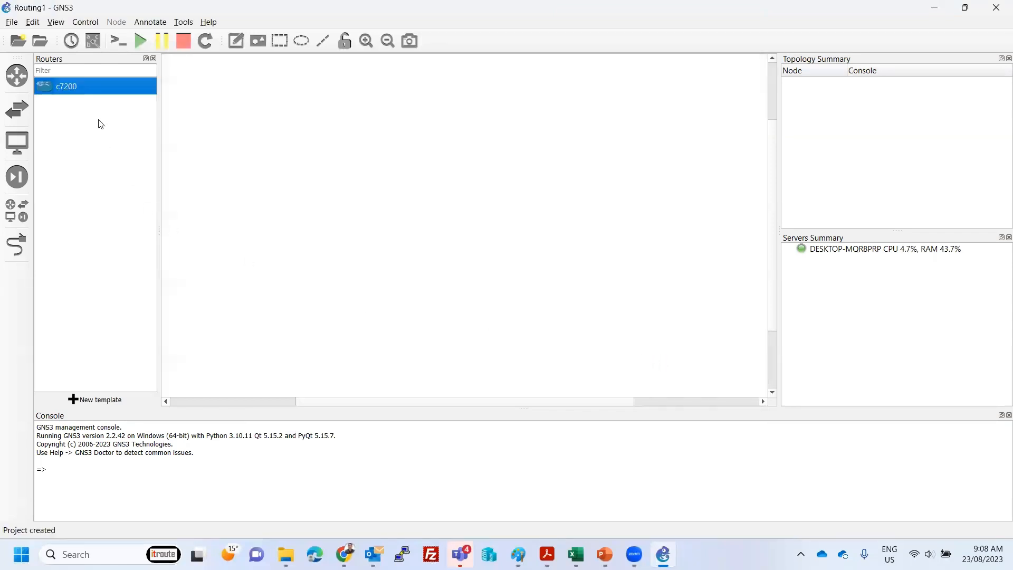
- Place two c7200 routers side by side in the workspace and level R1 with R2
{"action": "left_click_drag", "start_coordinate": [83, 85], "coordinate": [311, 201]}
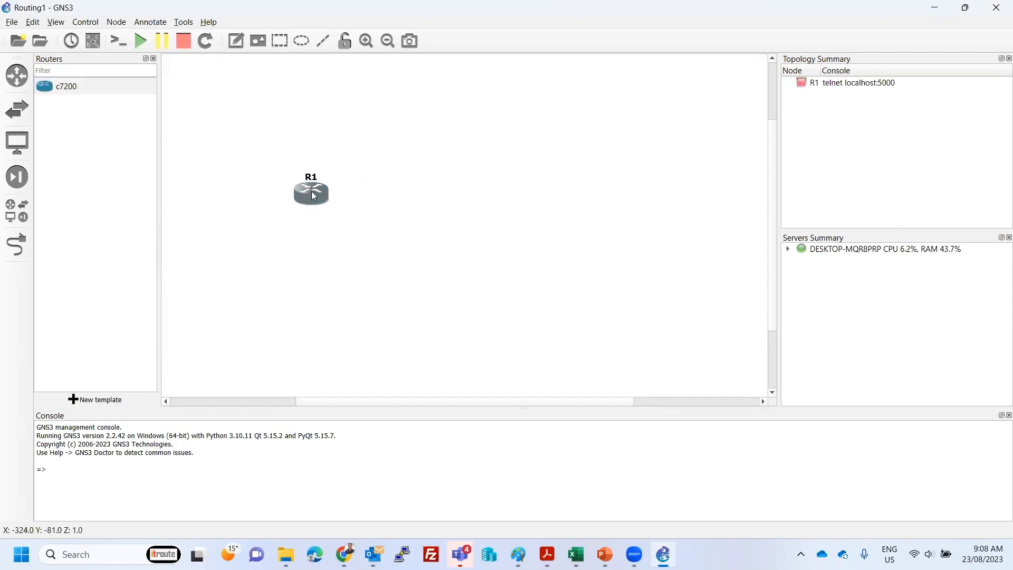
{"action": "left_click_drag", "start_coordinate": [79, 87], "coordinate": [542, 194]}
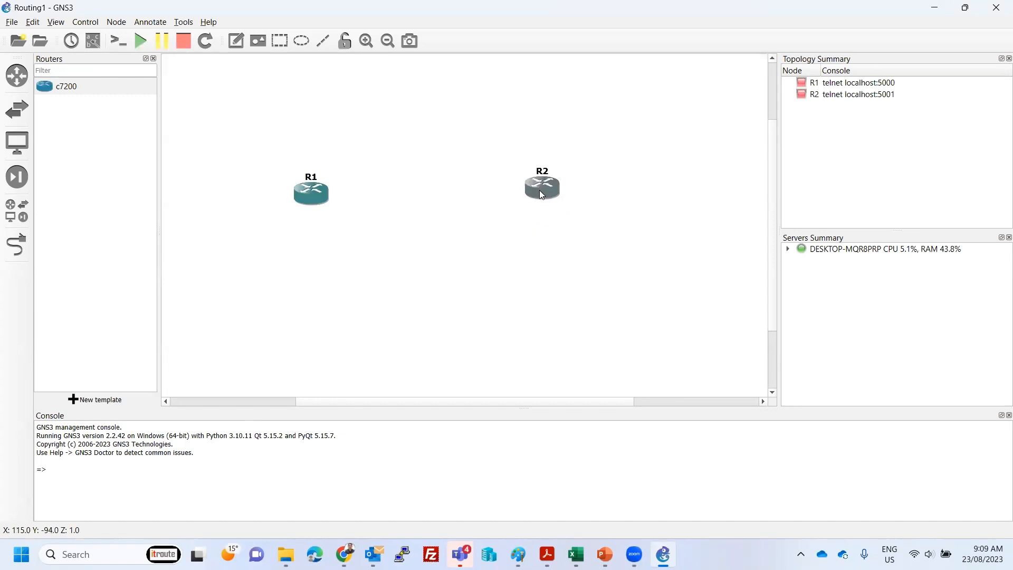
{"action": "left_click_drag", "start_coordinate": [317, 205], "coordinate": [317, 201]}
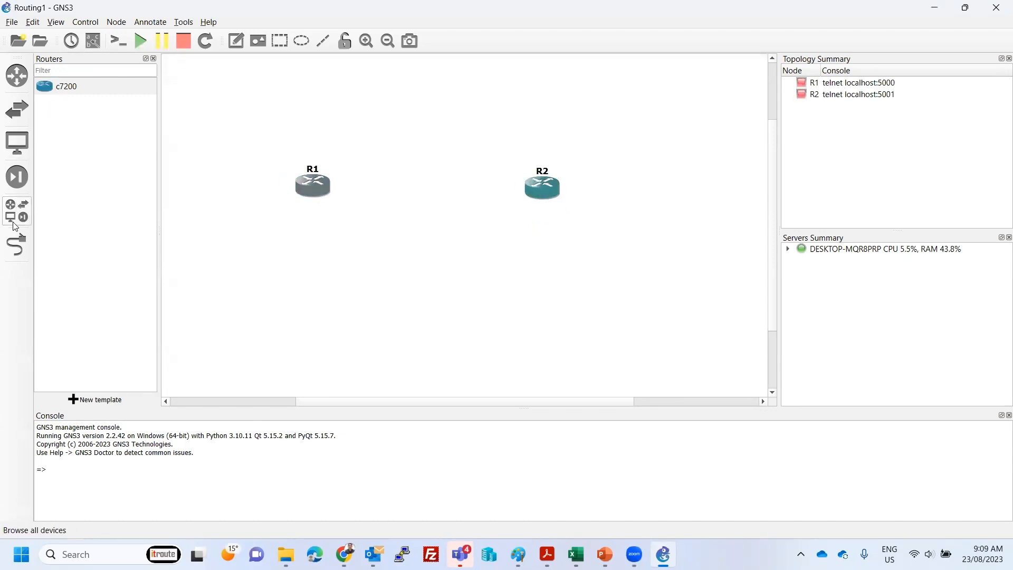
- Link R1's FastEthernet0/0 to R2's FastEthernet0/0 and leave link mode
{"action": "left_click", "coordinate": [16, 244]}
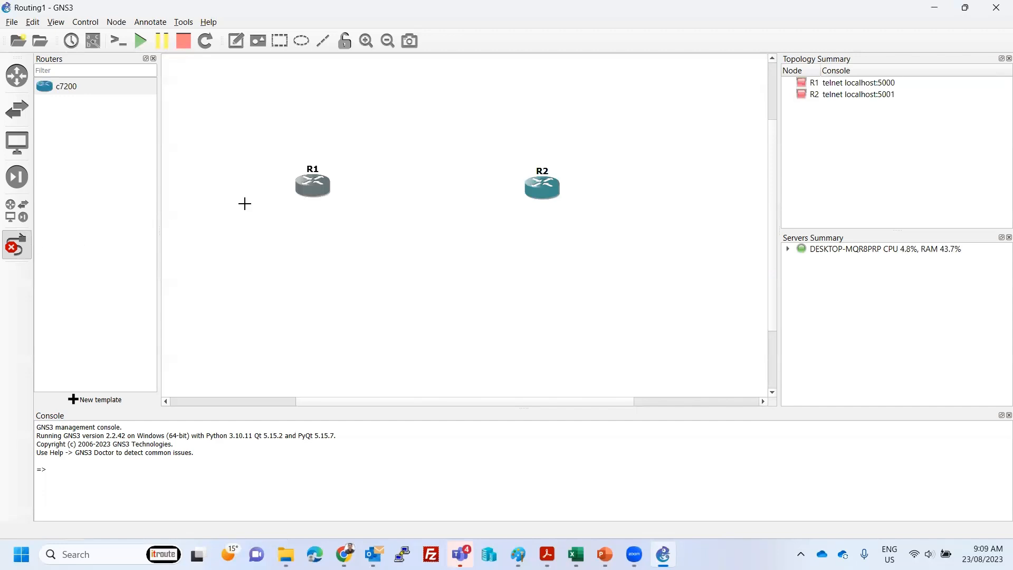
{"action": "left_click", "coordinate": [320, 185]}
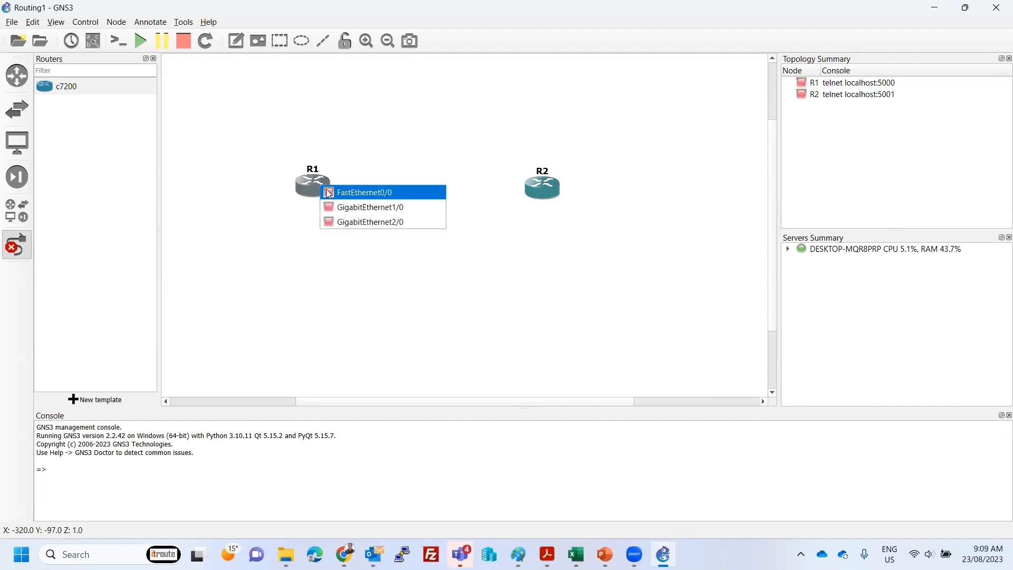
{"action": "left_click", "coordinate": [368, 193]}
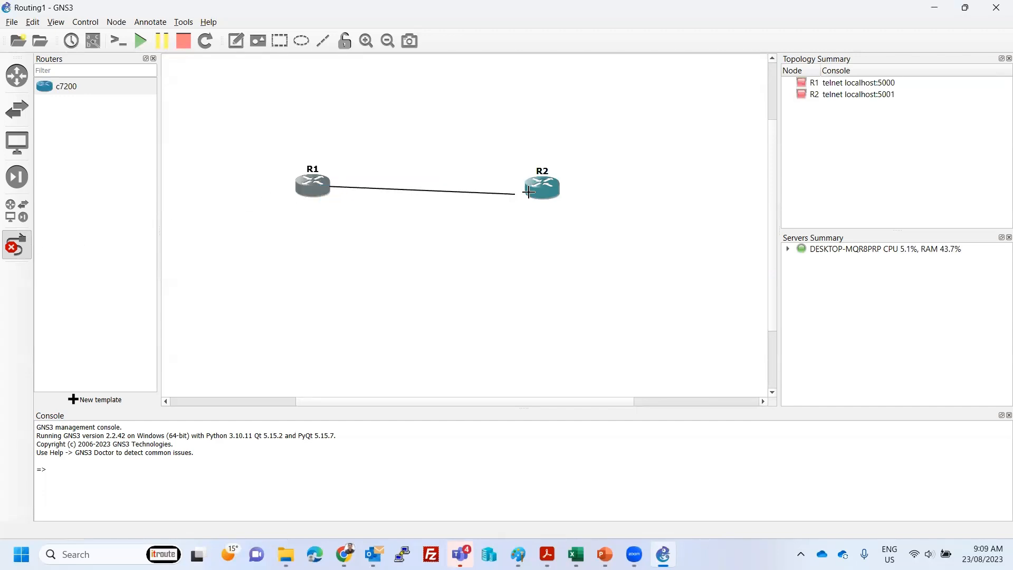
{"action": "left_click", "coordinate": [535, 188]}
{"action": "left_click", "coordinate": [574, 195]}
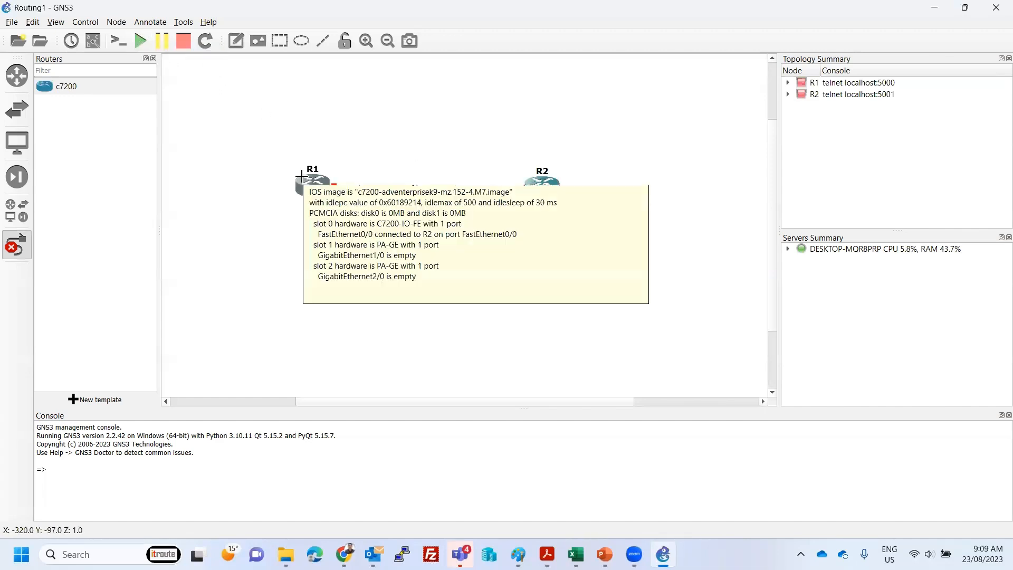
{"action": "left_click", "coordinate": [23, 244]}
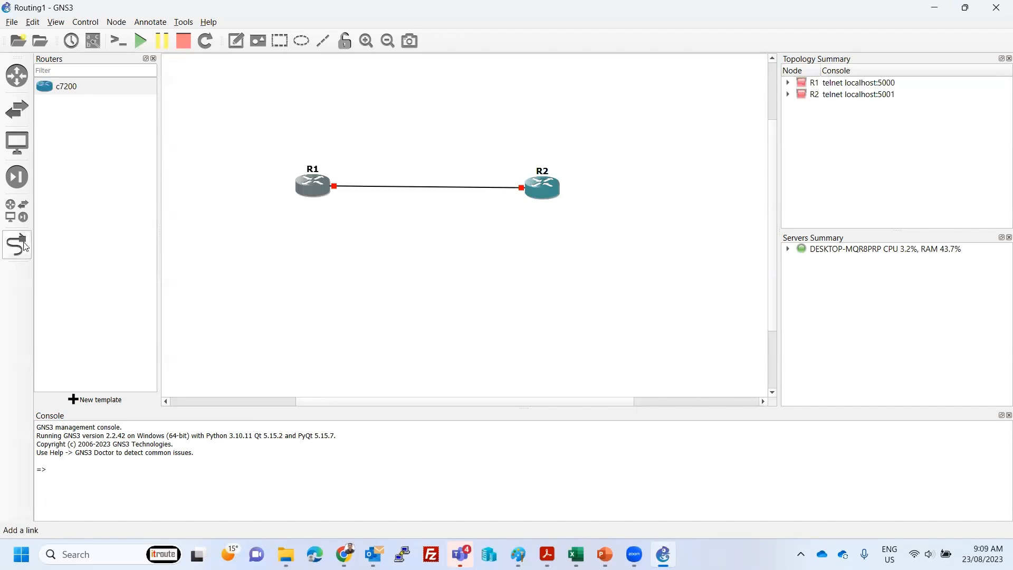
- Start all devices in the topology, confirm, and nudge R1 down slightly to line it up with R2
{"action": "right_click", "coordinate": [320, 191]}
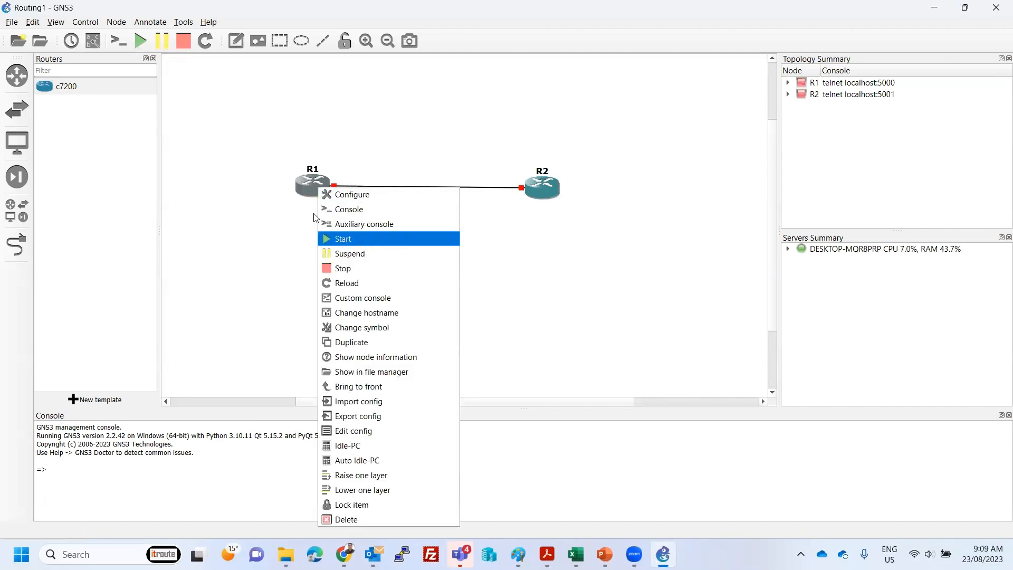
{"action": "left_click", "coordinate": [205, 114]}
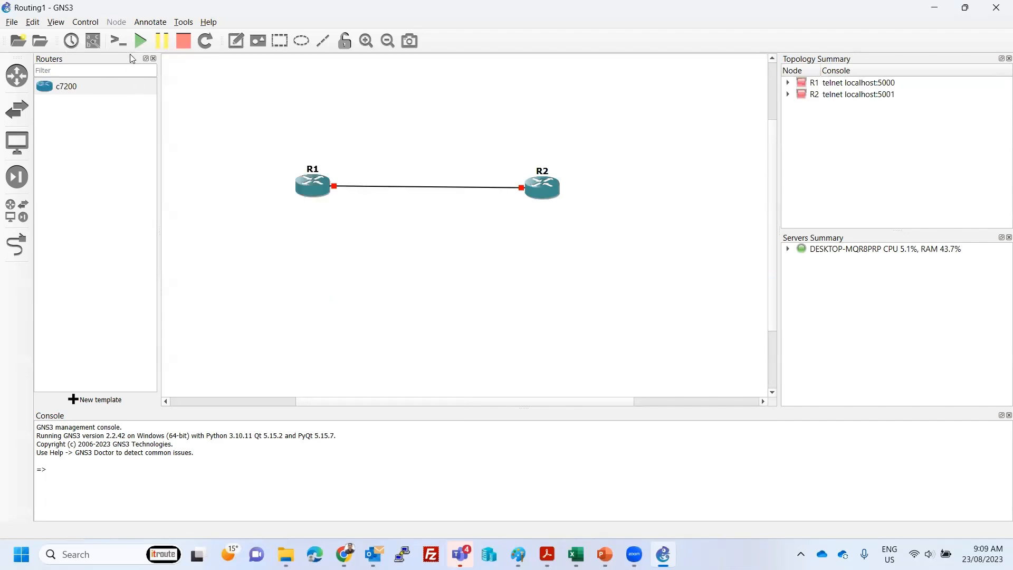
{"action": "left_click", "coordinate": [140, 40]}
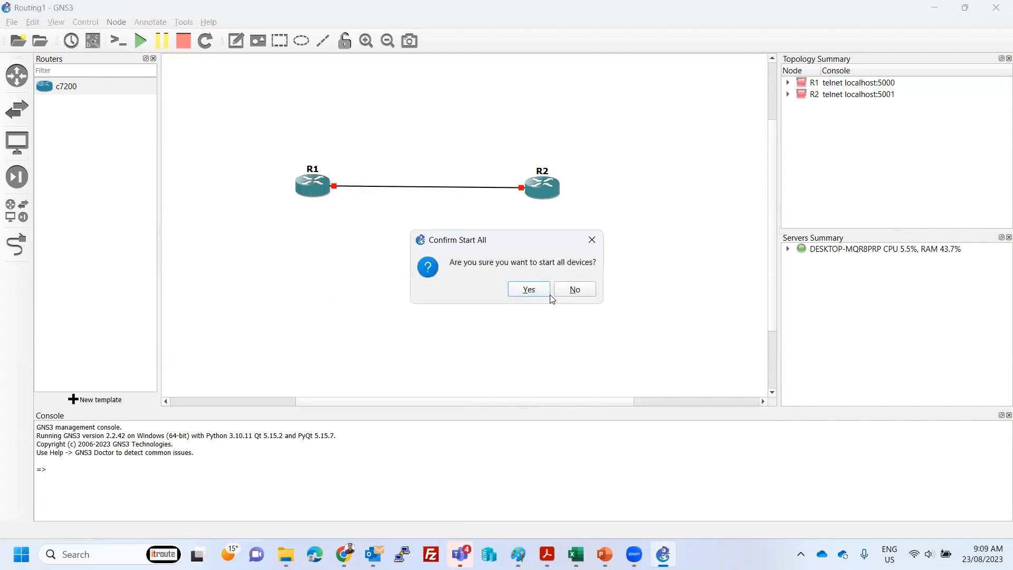
{"action": "left_click", "coordinate": [528, 289]}
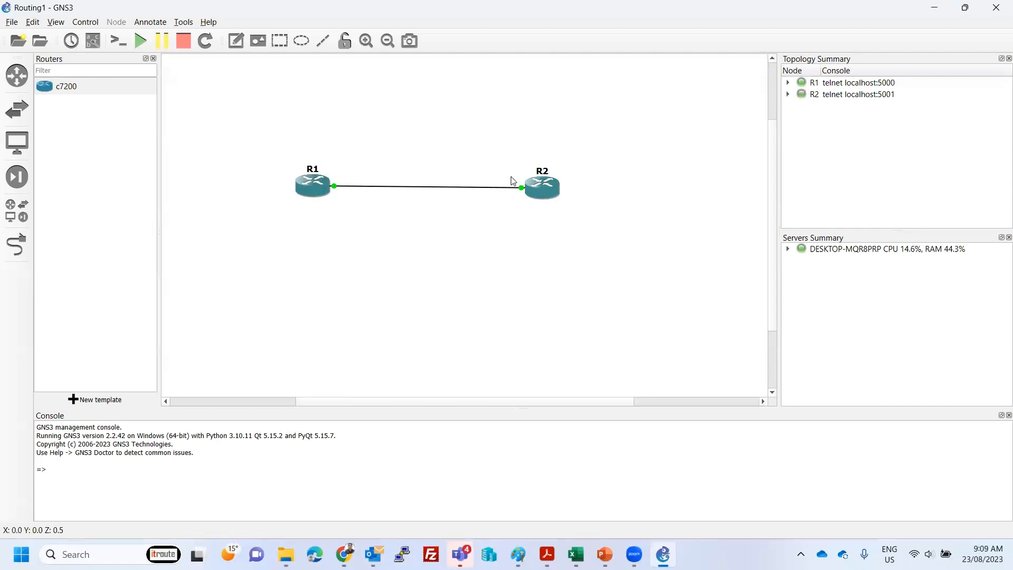
{"action": "left_click_drag", "start_coordinate": [306, 193], "coordinate": [304, 195]}
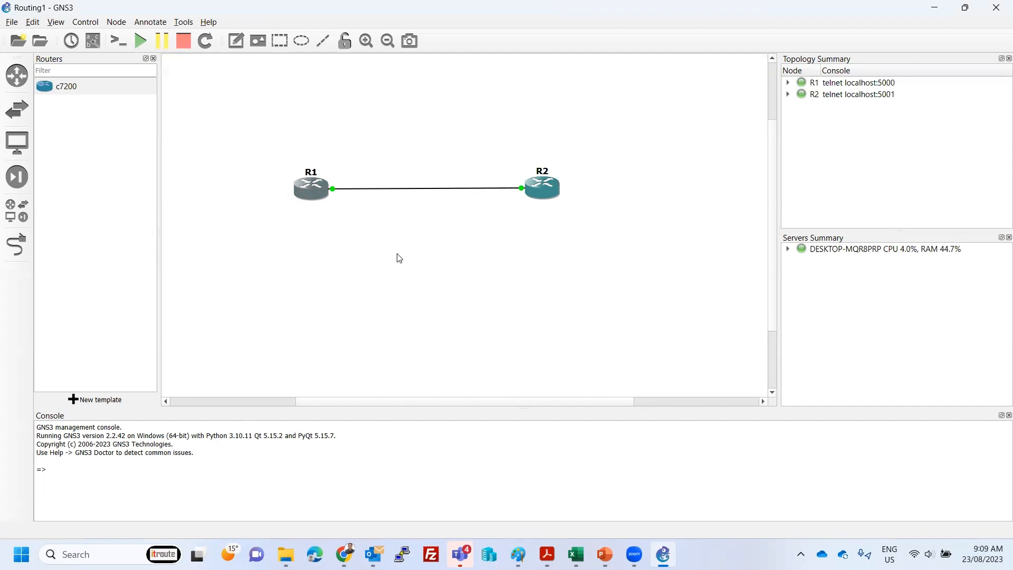
- Open R1's console and move the console window below the routers so the topology stays in view
{"action": "right_click", "coordinate": [311, 194]}
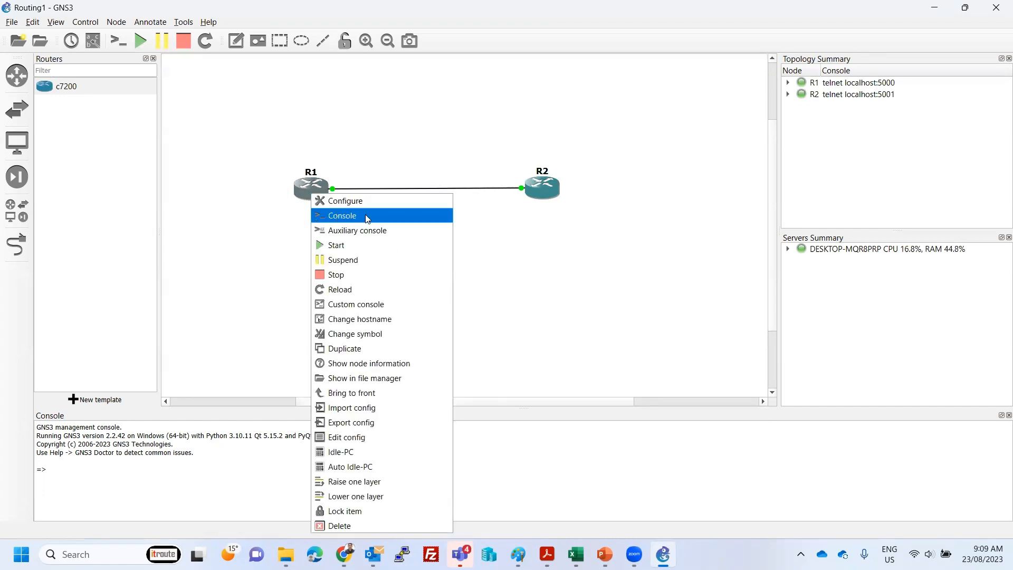
{"action": "left_click", "coordinate": [396, 220]}
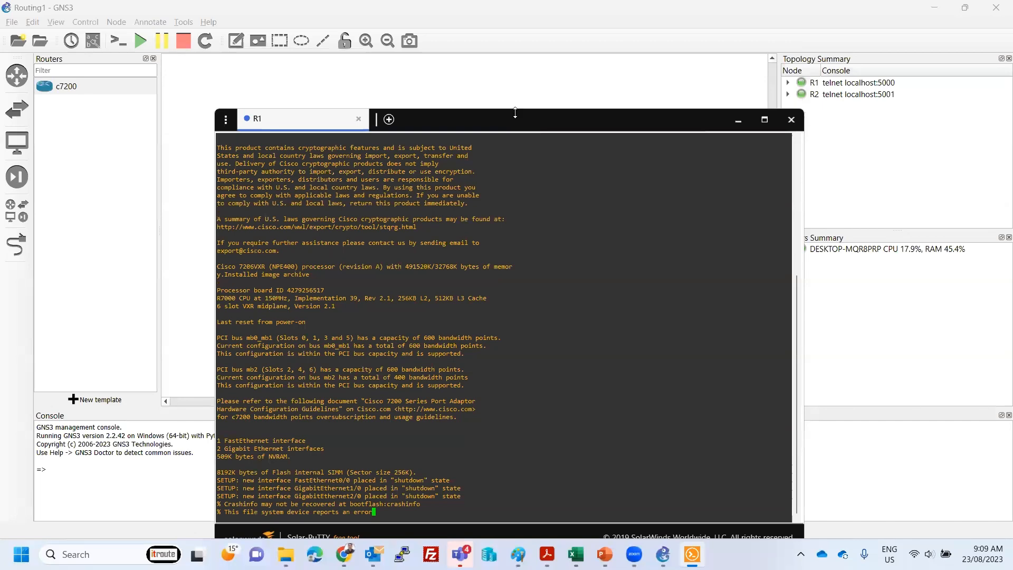
{"action": "left_click_drag", "start_coordinate": [515, 112], "coordinate": [499, 230]}
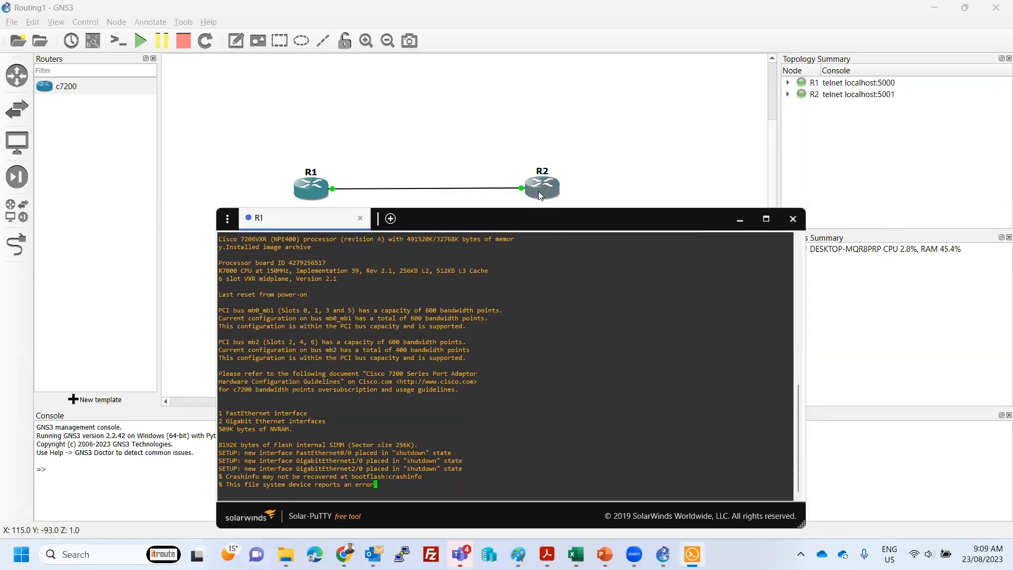
- Return to the topology workspace and open R2's console
{"action": "left_click", "coordinate": [593, 178]}
{"action": "mouse_move", "coordinate": [540, 193]}
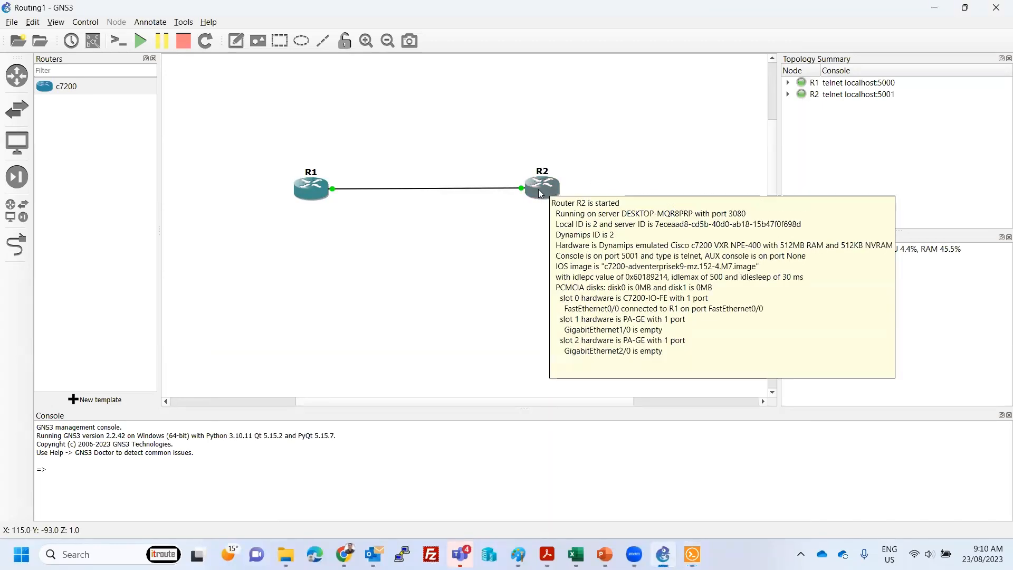
{"action": "right_click", "coordinate": [538, 189]}
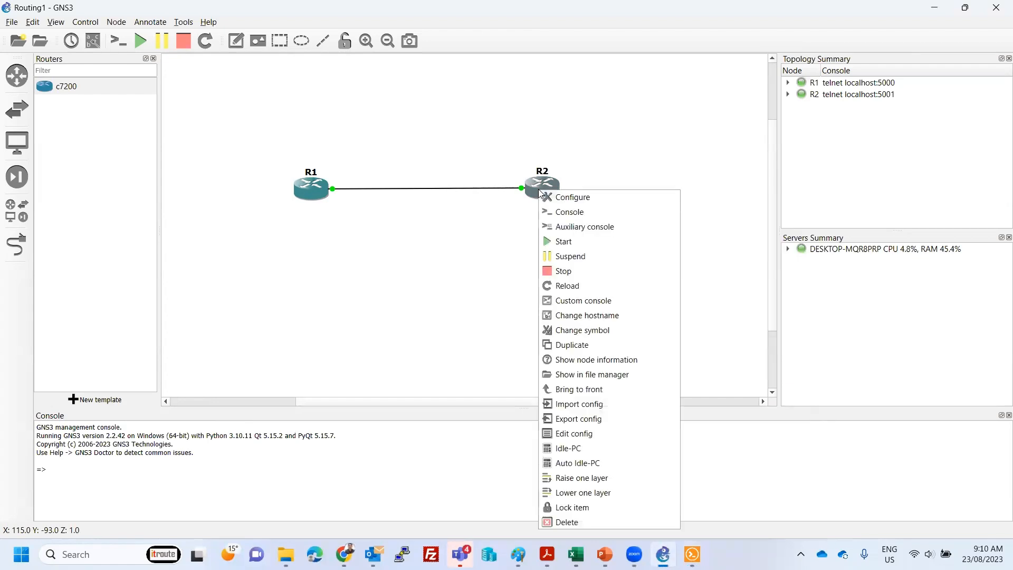
{"action": "left_click", "coordinate": [574, 213]}
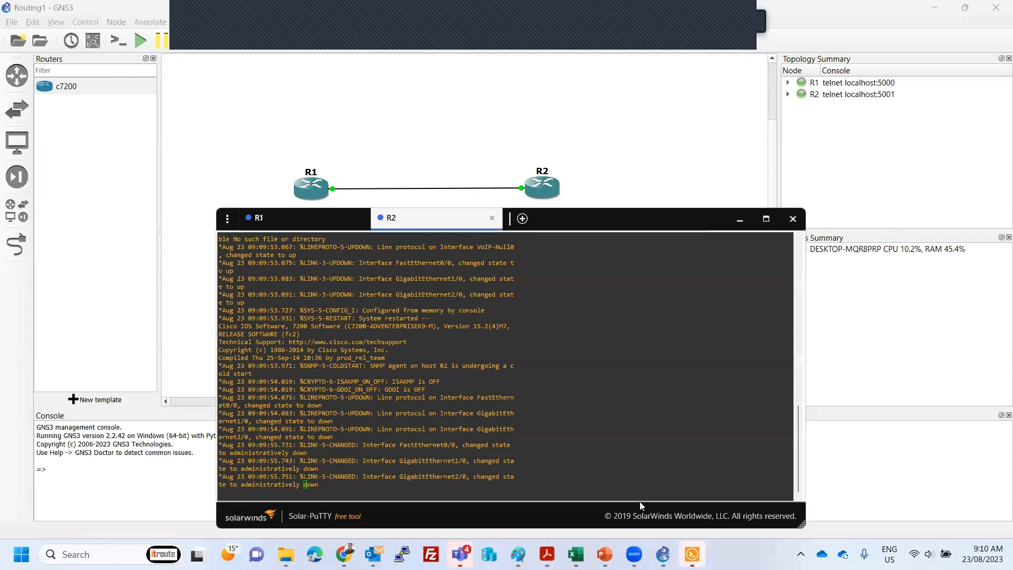
- Bring up the command prompt in the R1 and R2 console sessions, finishing on R1's session
{"action": "left_click", "coordinate": [280, 222]}
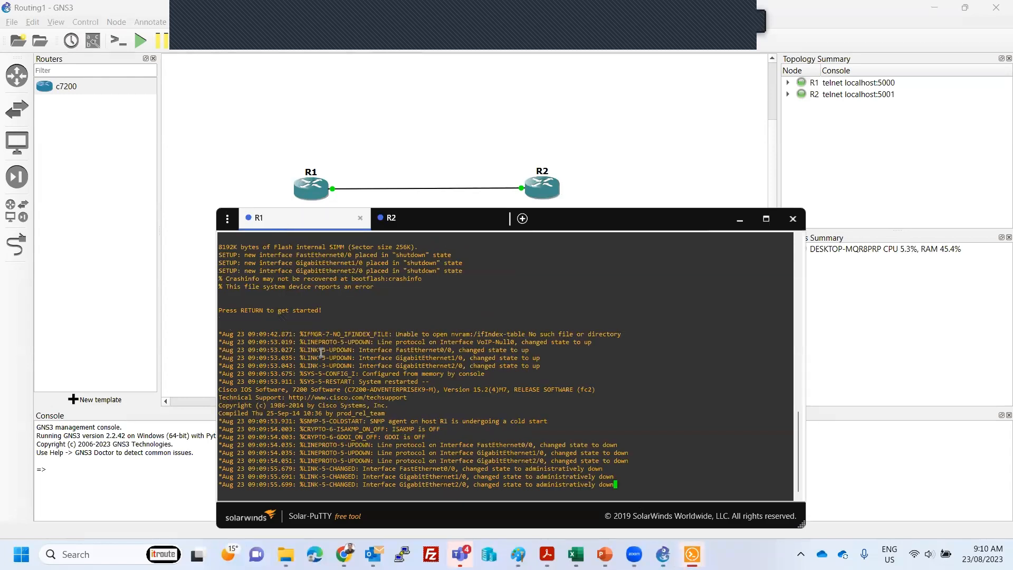
{"action": "key", "text": "Return"}
{"action": "key", "text": "Return"}
{"action": "key", "text": "Return"}
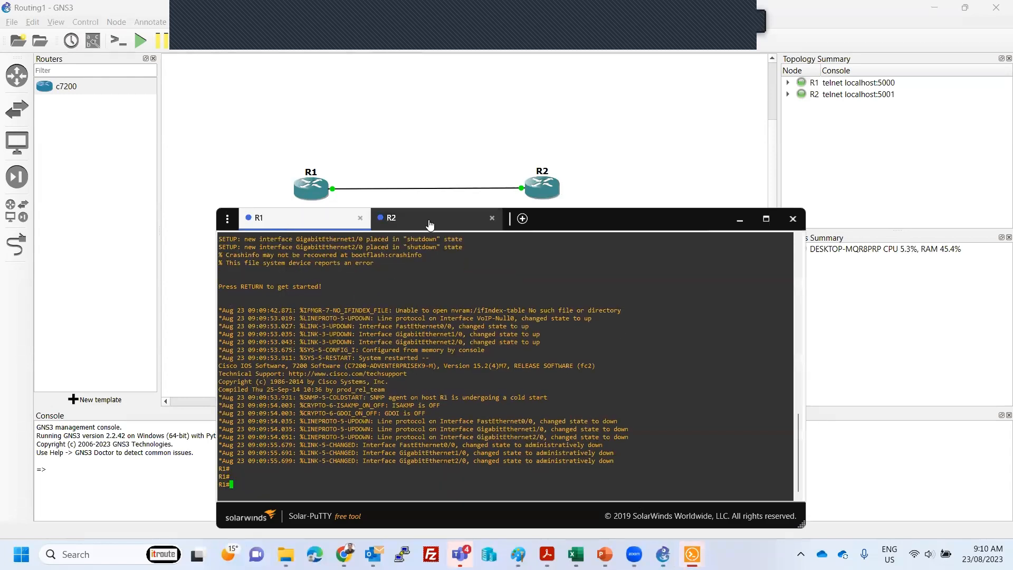
{"action": "left_click", "coordinate": [391, 218]}
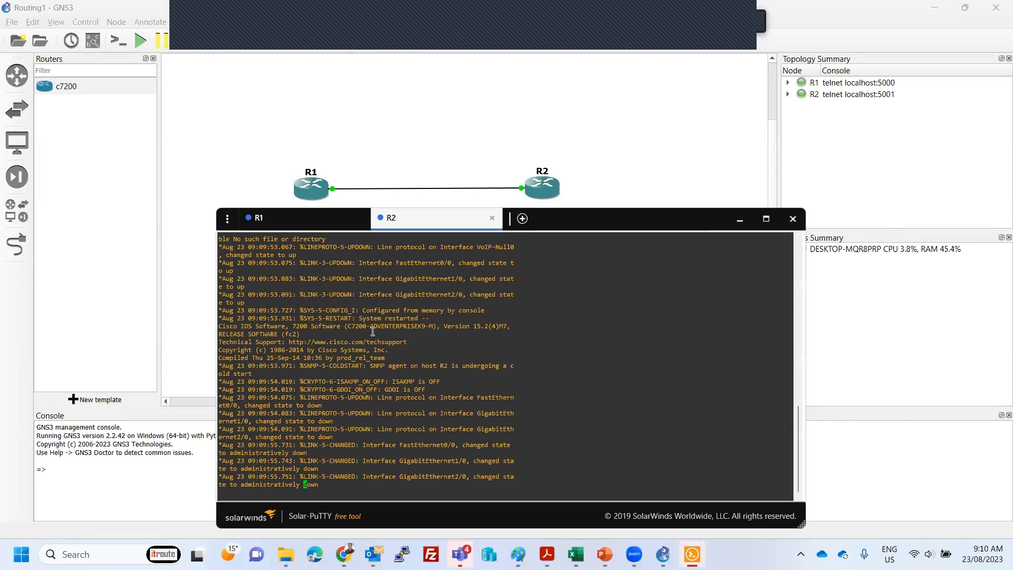
{"action": "key", "text": "Return"}
{"action": "key", "text": "Return"}
{"action": "key", "text": "Return"}
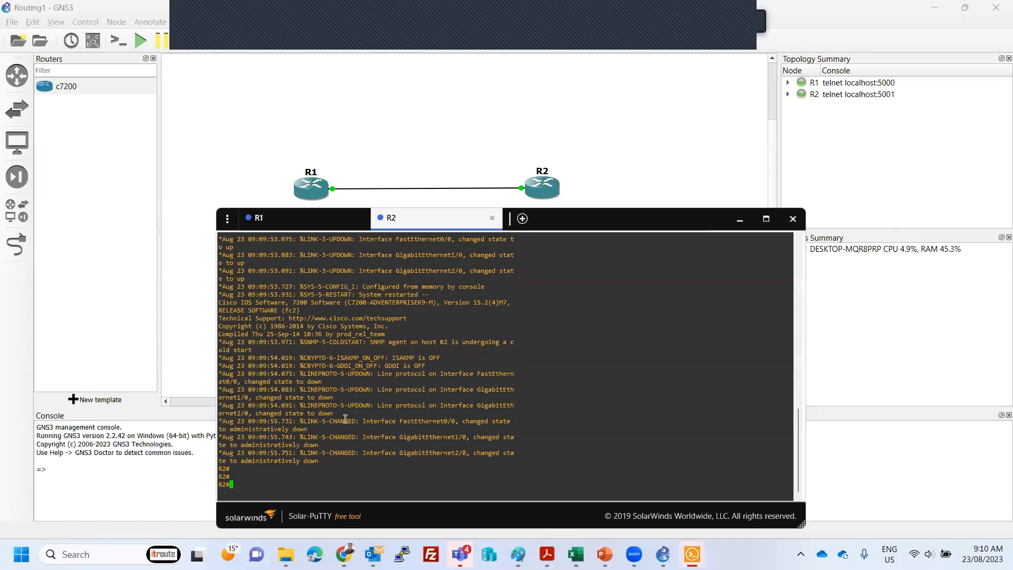
{"action": "left_click", "coordinate": [299, 220]}
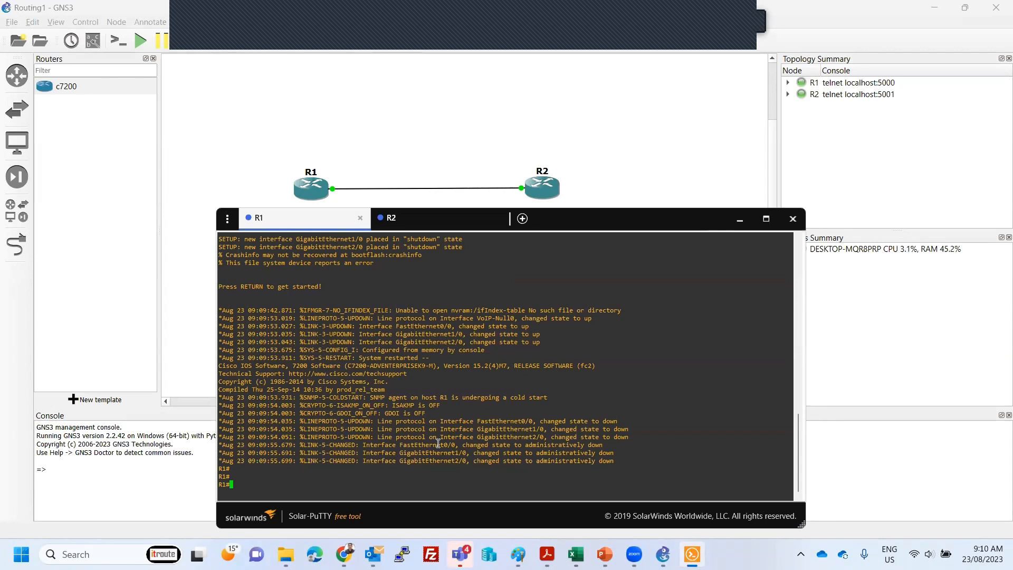
- Return to the topology window, look over the project file commands and the all-devices list, and go back to the routers list
{"action": "left_click", "coordinate": [653, 167]}
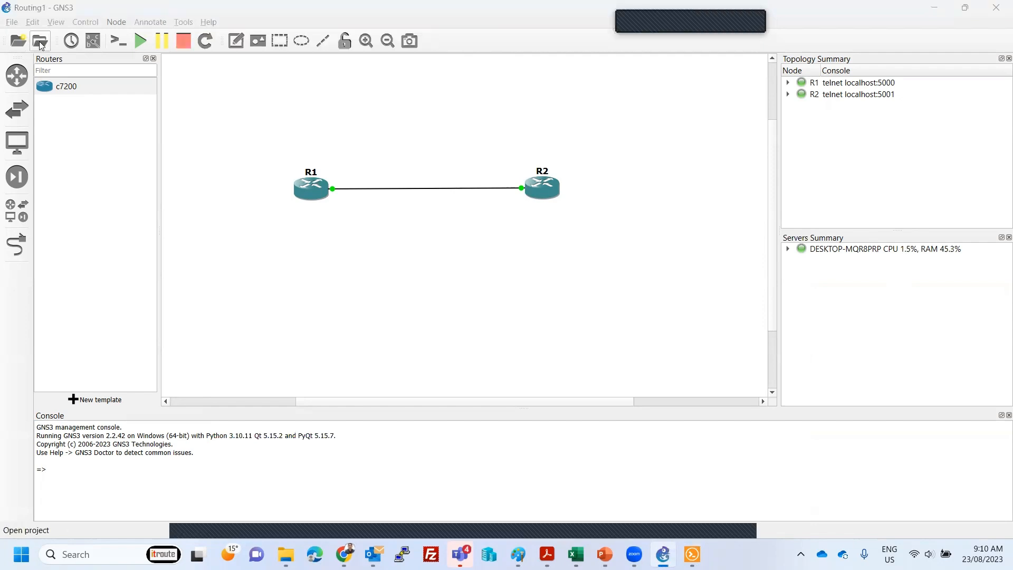
{"action": "left_click", "coordinate": [13, 23]}
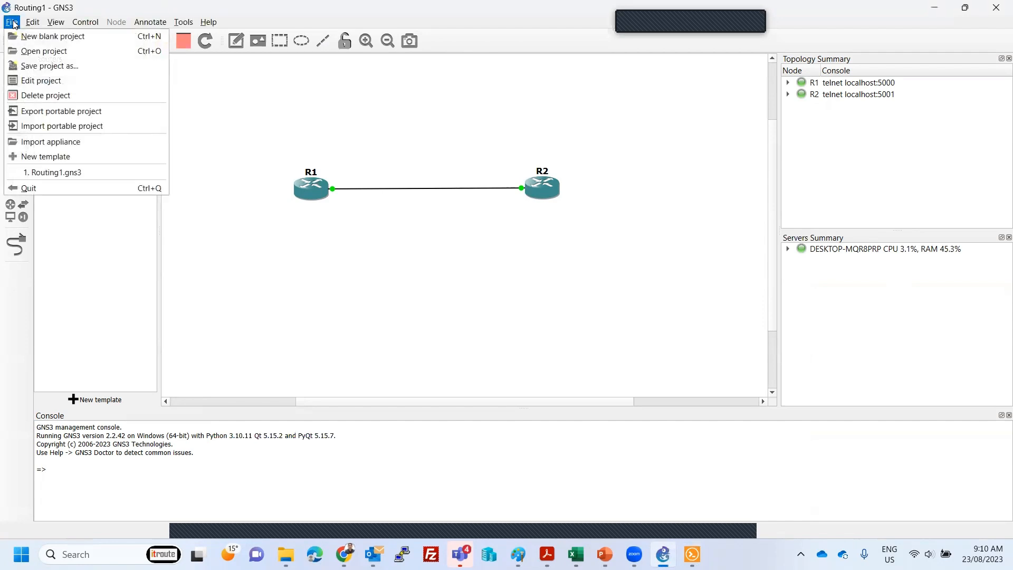
{"action": "left_click", "coordinate": [237, 114]}
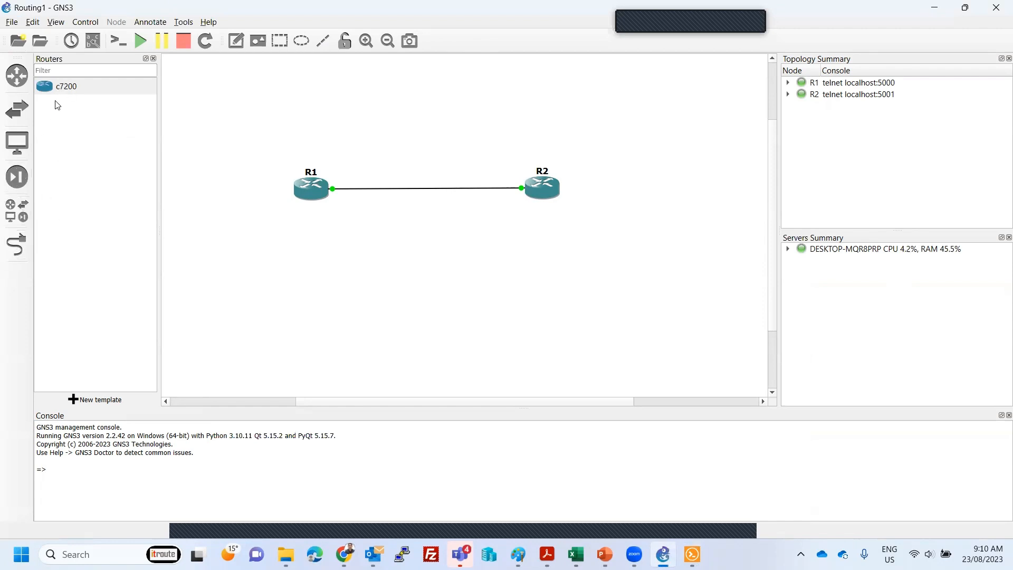
{"action": "left_click", "coordinate": [20, 213]}
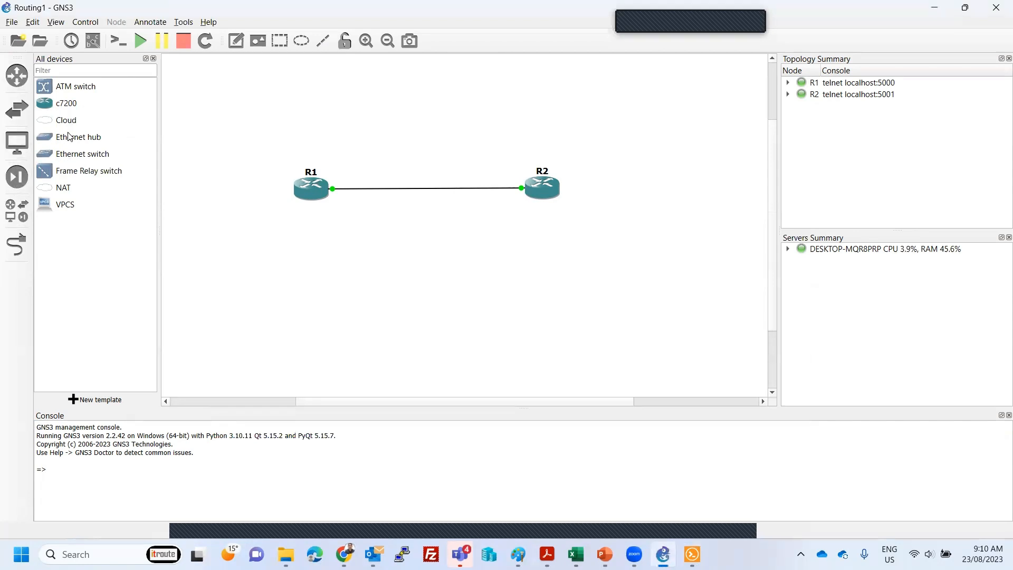
{"action": "left_click", "coordinate": [21, 83]}
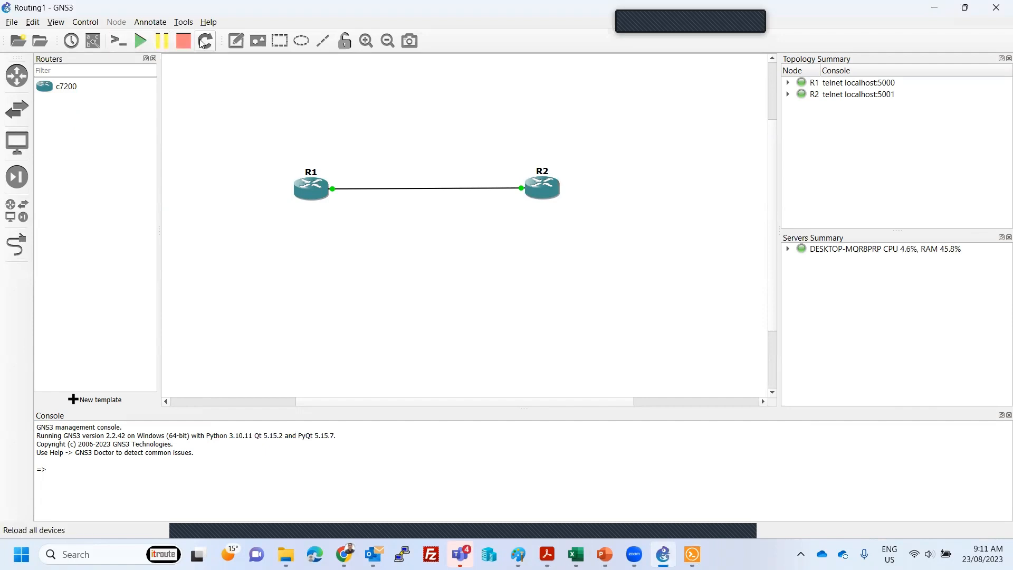
- Add a text note "Core" below R1 and a text note "Access Router" below R2
{"action": "left_click", "coordinate": [236, 42]}
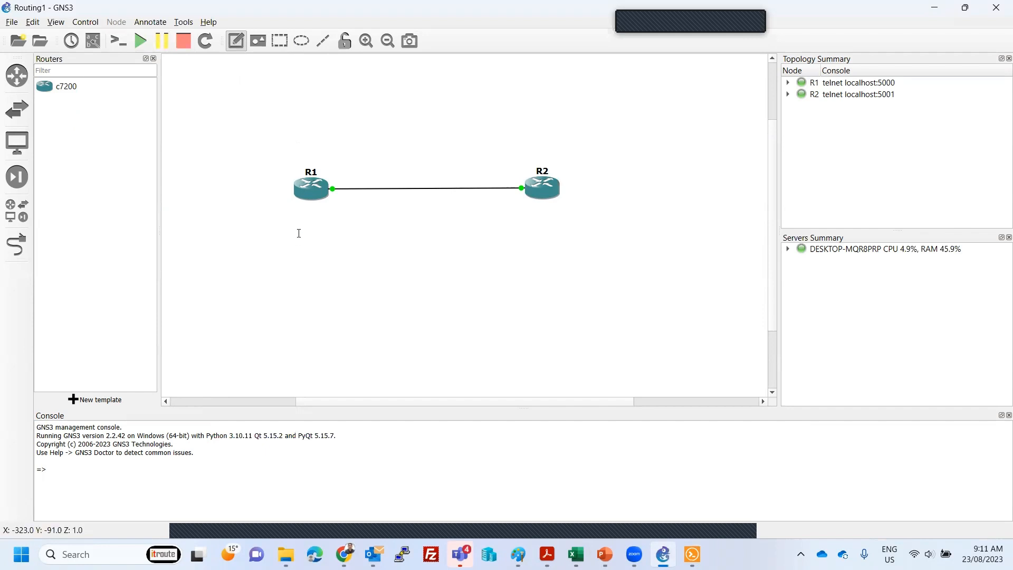
{"action": "left_click", "coordinate": [296, 213]}
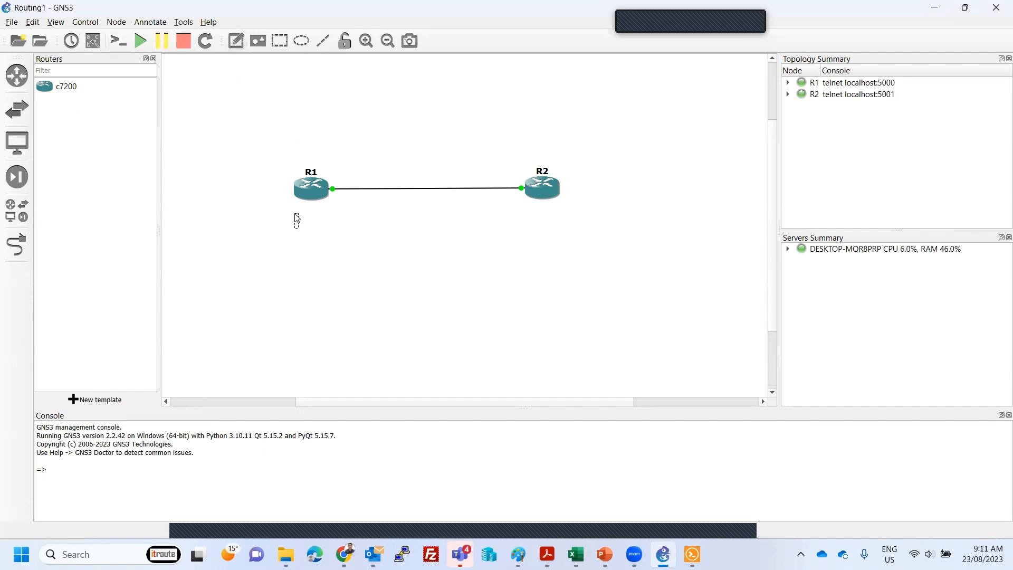
{"action": "type", "text": "Core"}
{"action": "left_click", "coordinate": [237, 41]}
{"action": "left_click", "coordinate": [532, 214]}
{"action": "type", "text": "ACe"}
{"action": "type", "text": "ess Router"}
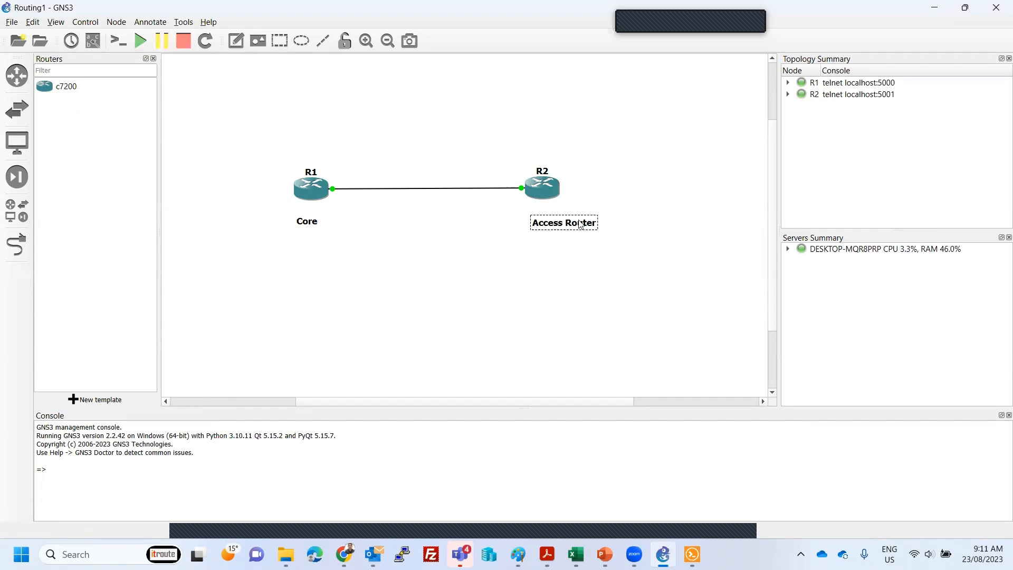
- Reposition the "Access Router" and "Core" notes so each sits centred just beneath its router
{"action": "left_click", "coordinate": [522, 272]}
{"action": "left_click_drag", "start_coordinate": [562, 229], "coordinate": [543, 220]}
{"action": "left_click_drag", "start_coordinate": [306, 220], "coordinate": [308, 216]}
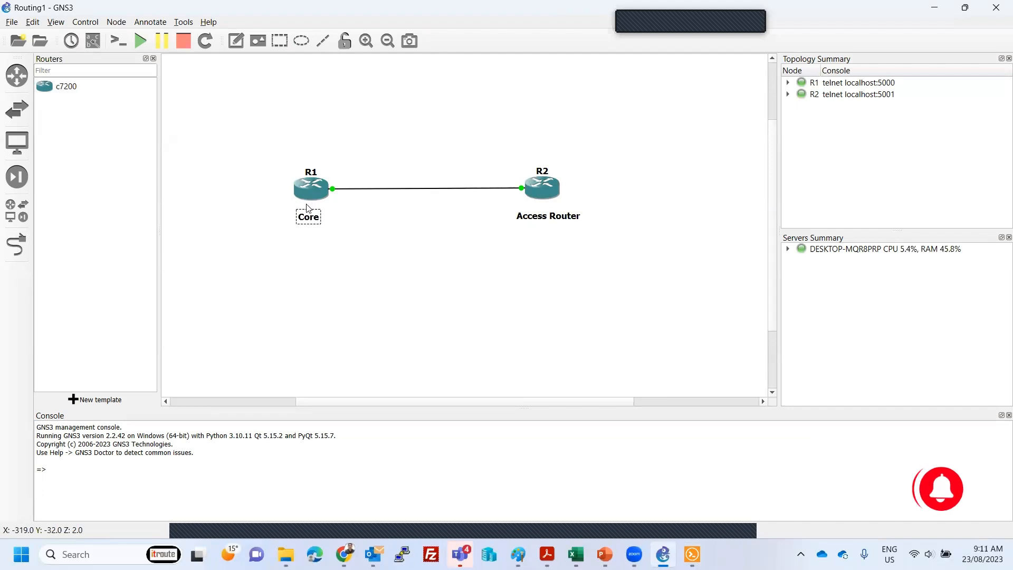